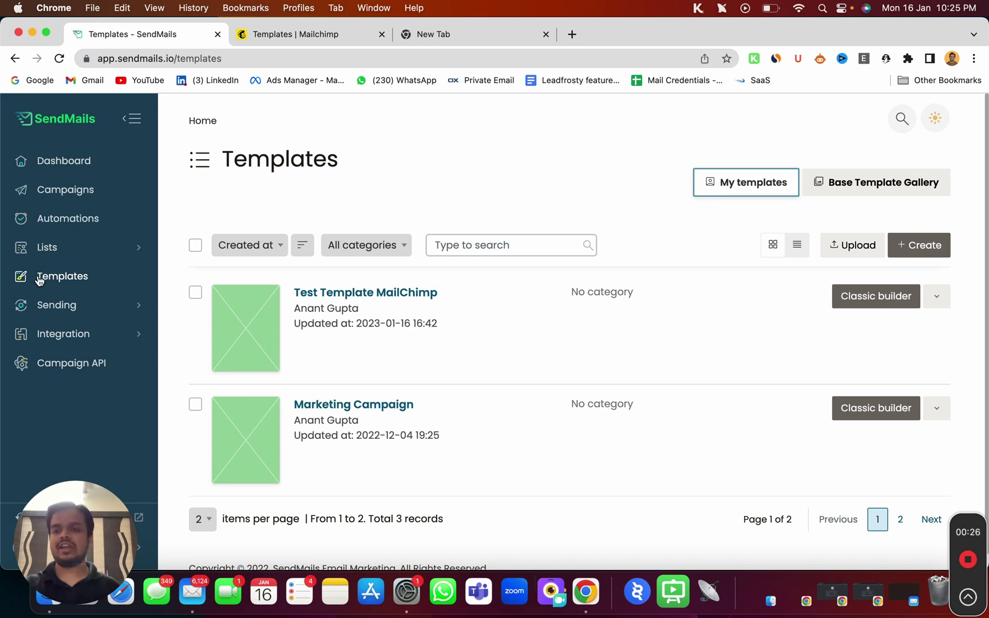
Step: Start a new template from the SendMails Templates list
click(935, 252)
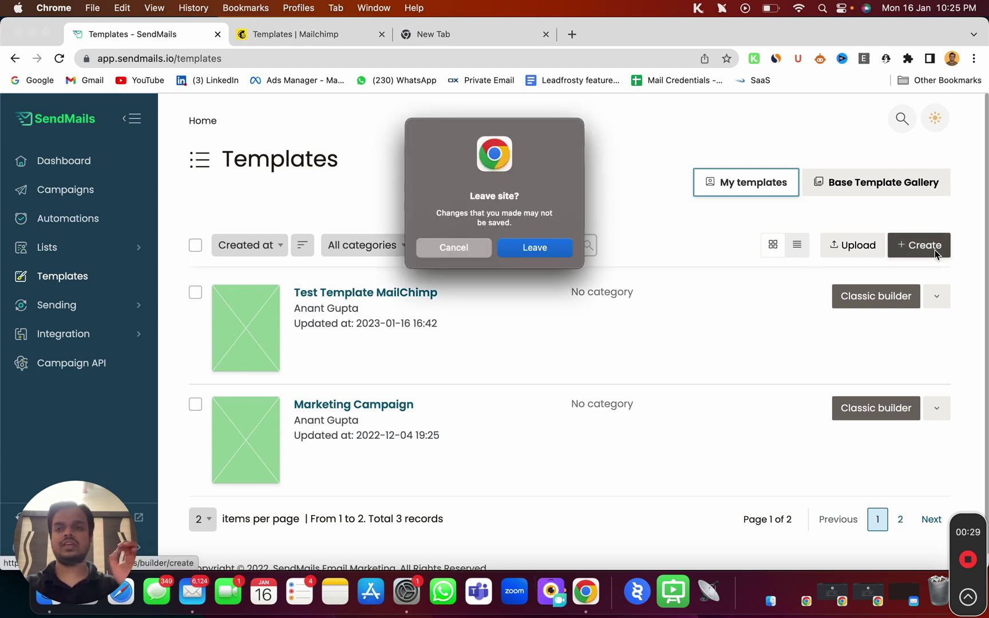
Step: Leave the current page and name the new template 'New Email Template'
click(517, 252)
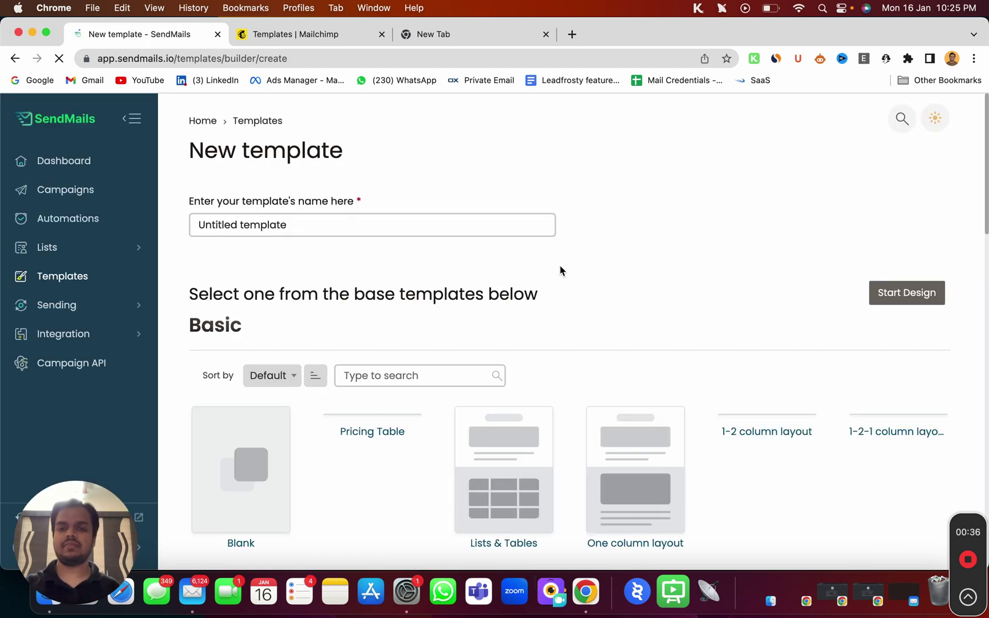
scroll(563, 560, down, 3)
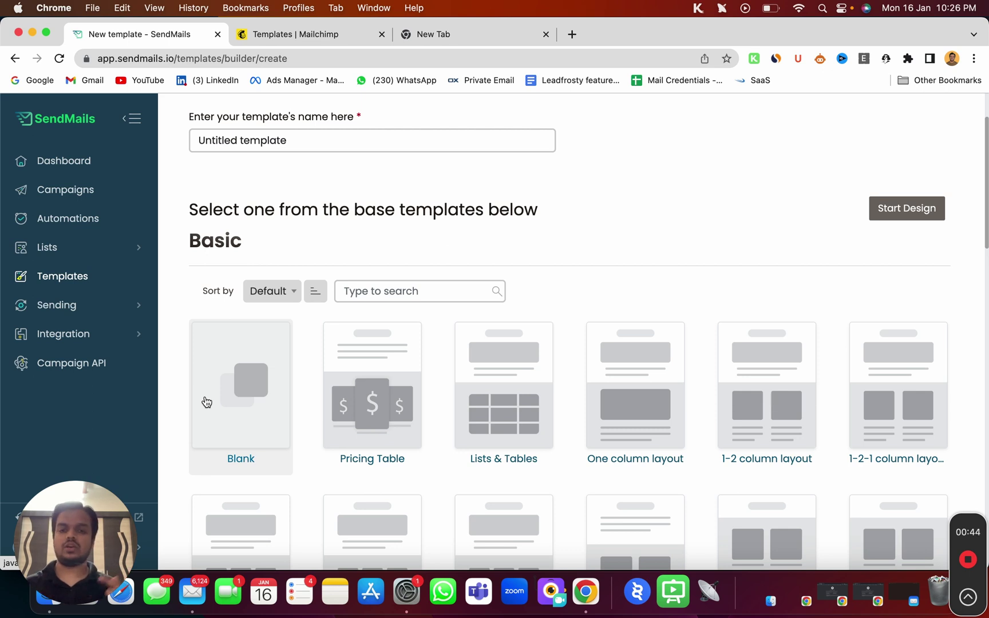
triple_click(212, 137)
text(New )
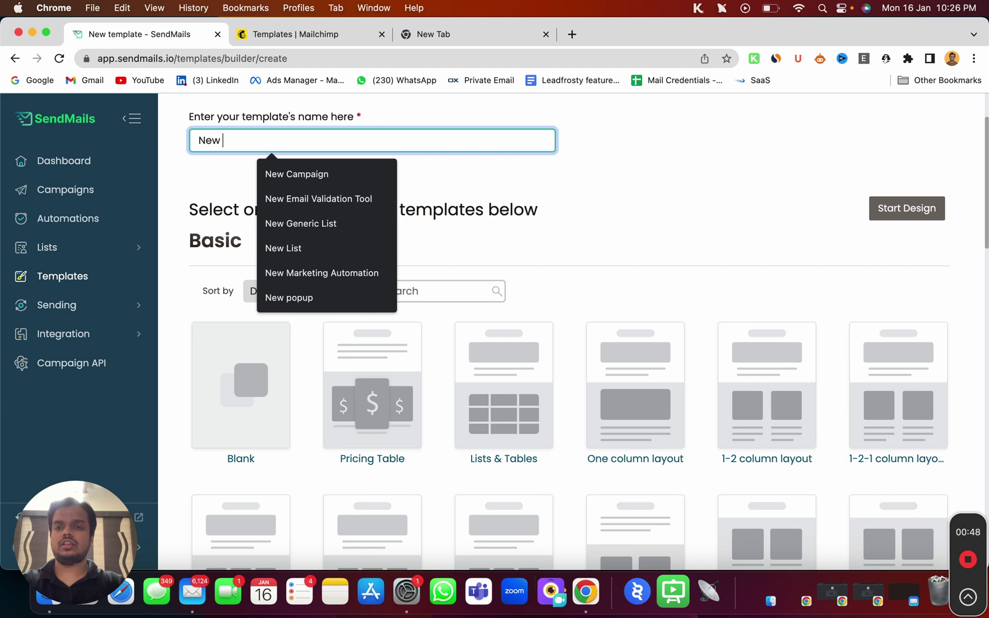
text(Email Temaplte)
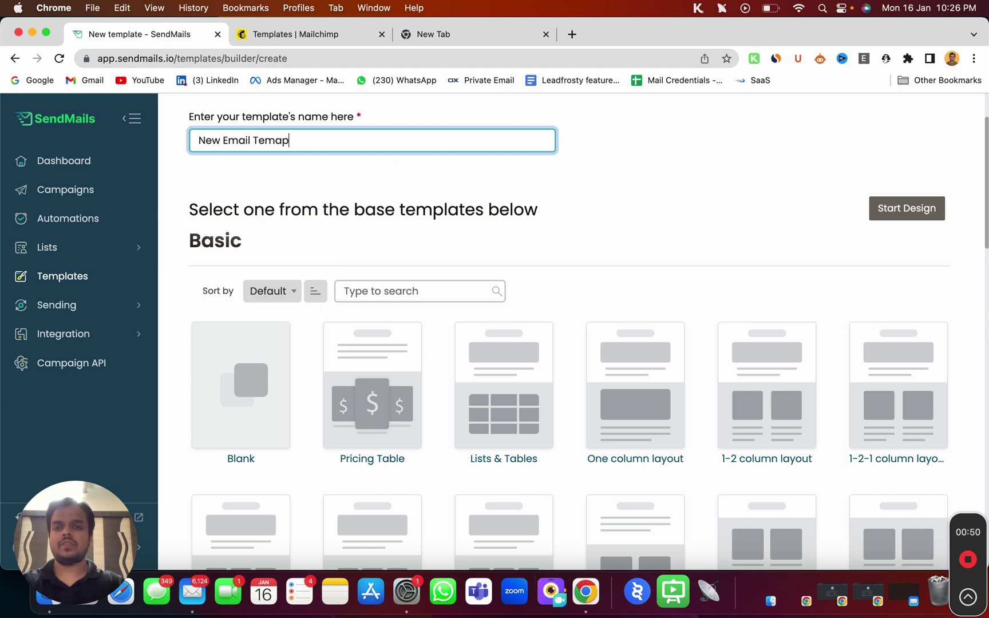
key(BackSpace)
key(BackSpace)
key(BackSpace)
text(plate)
Step: Choose the 2-1-2 column base layout and open it in the design editor
scroll(366, 429, down, 2)
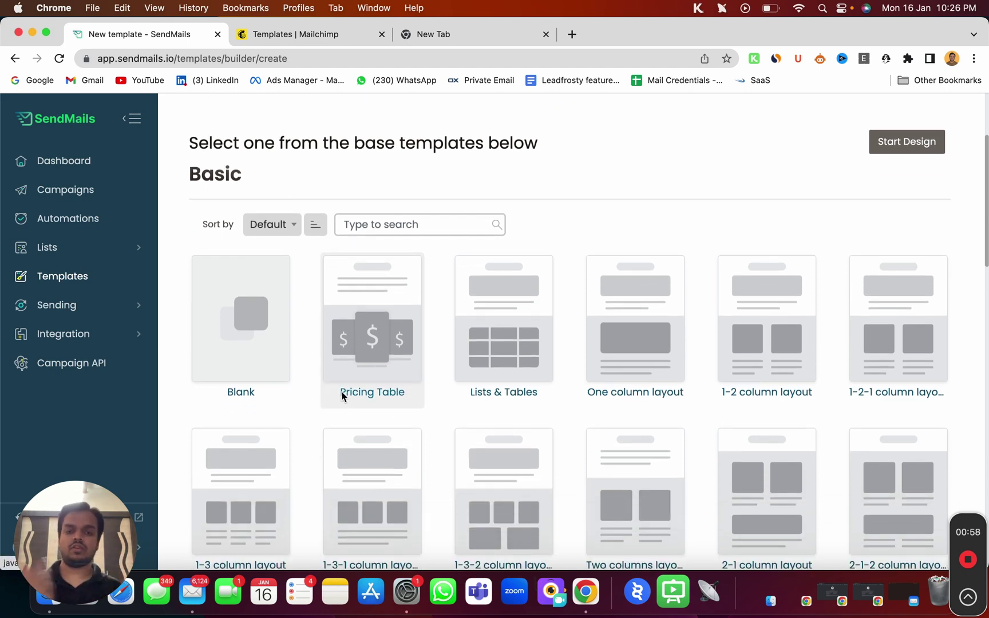
scroll(286, 350, down, 2)
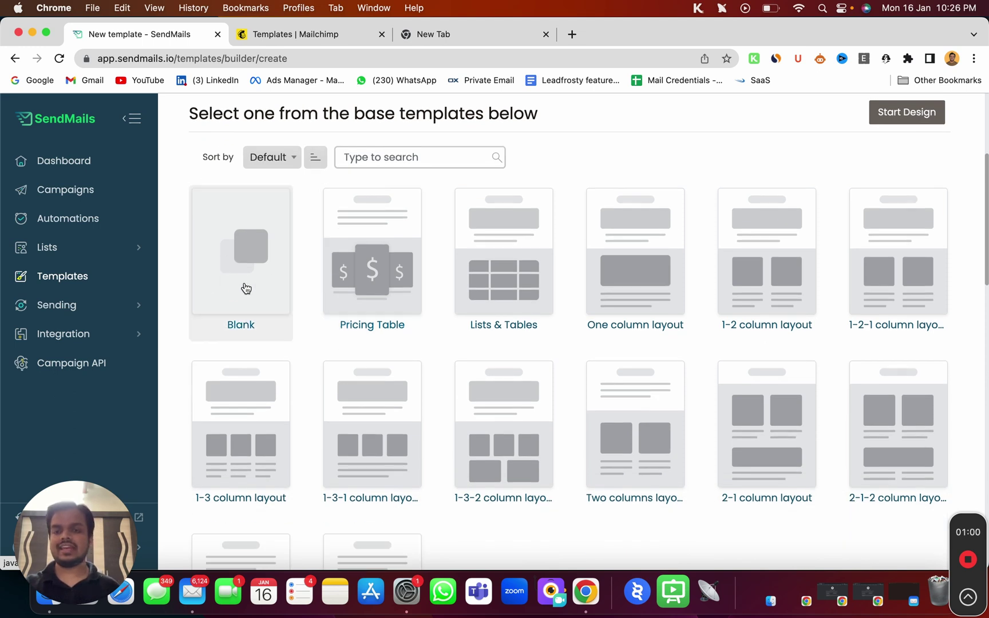
scroll(246, 288, down, 1)
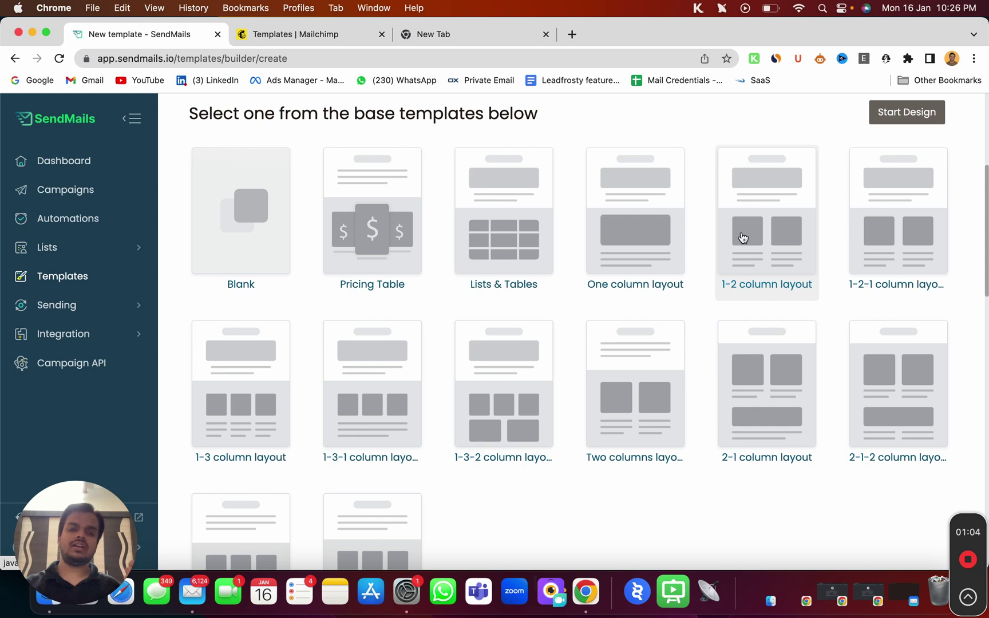
scroll(743, 238, down, 2)
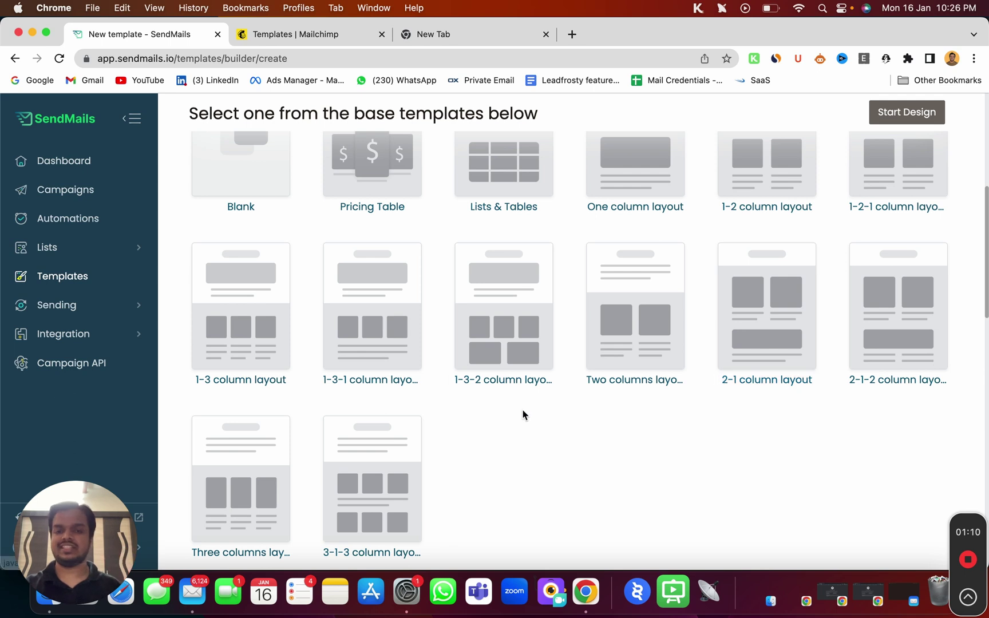
scroll(523, 412, down, 3)
scroll(304, 450, down, 12)
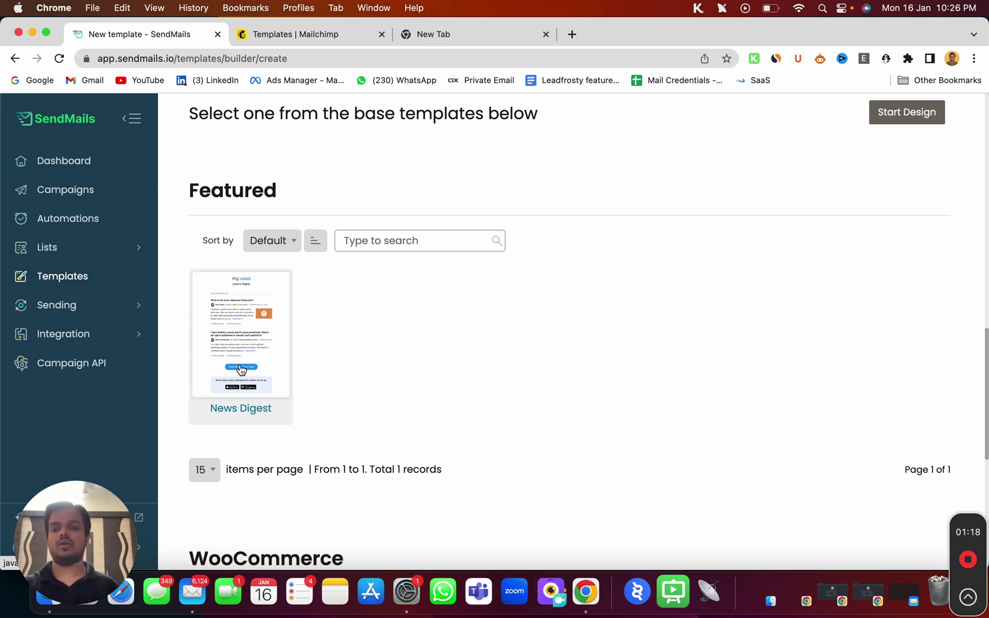
scroll(241, 369, down, 1)
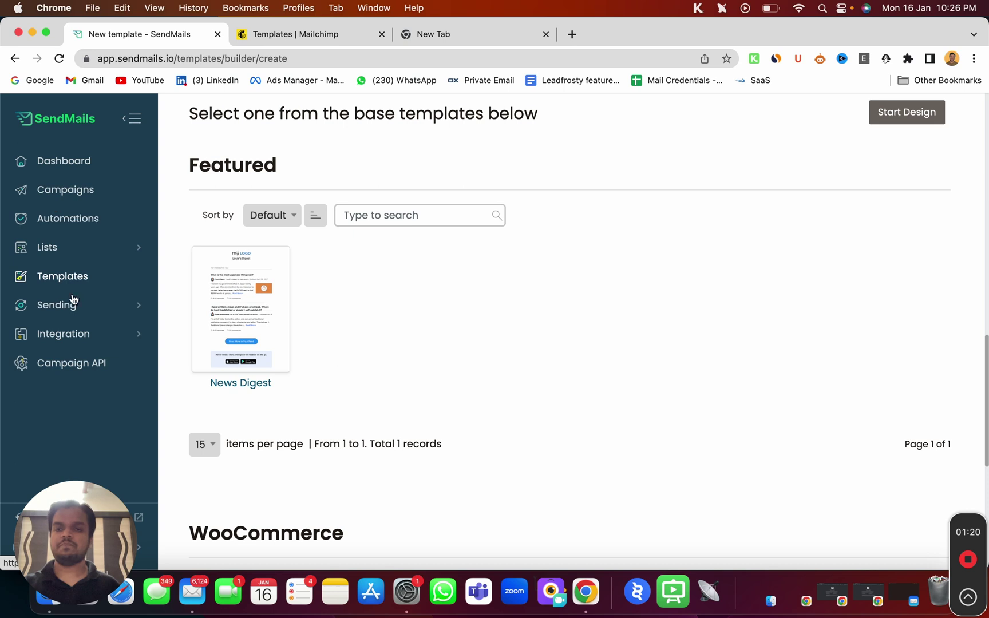
scroll(252, 342, down, 4)
scroll(251, 343, down, 4)
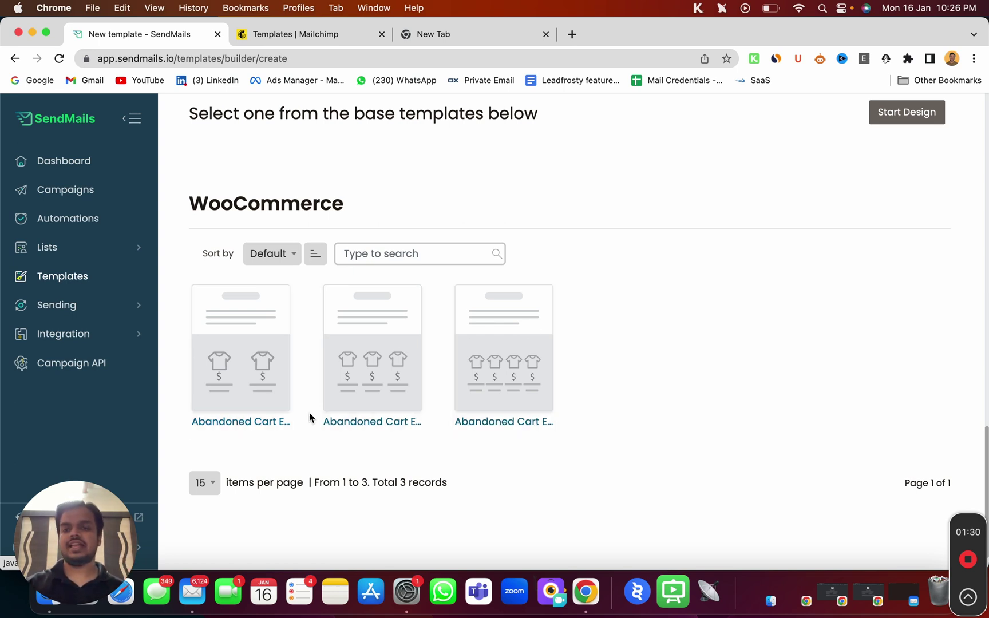
scroll(311, 415, down, 1)
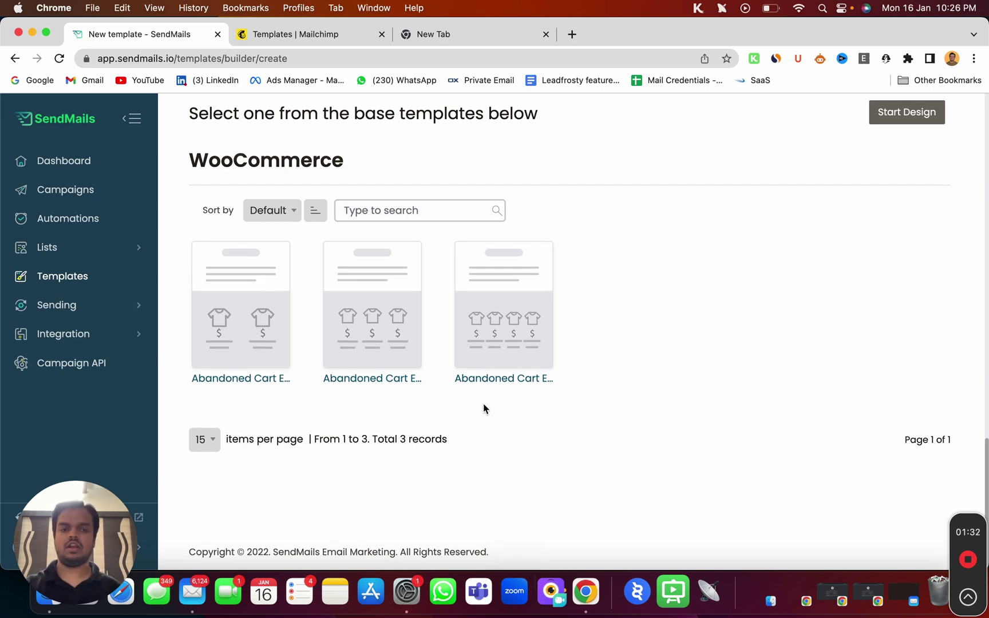
scroll(483, 408, up, 10)
scroll(484, 407, up, 5)
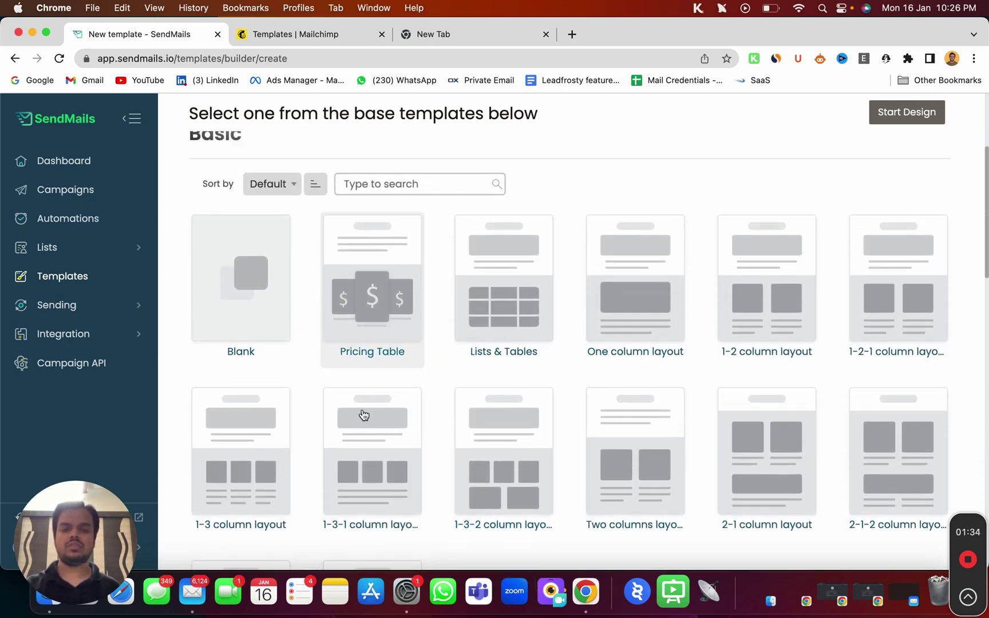
scroll(646, 469, down, 3)
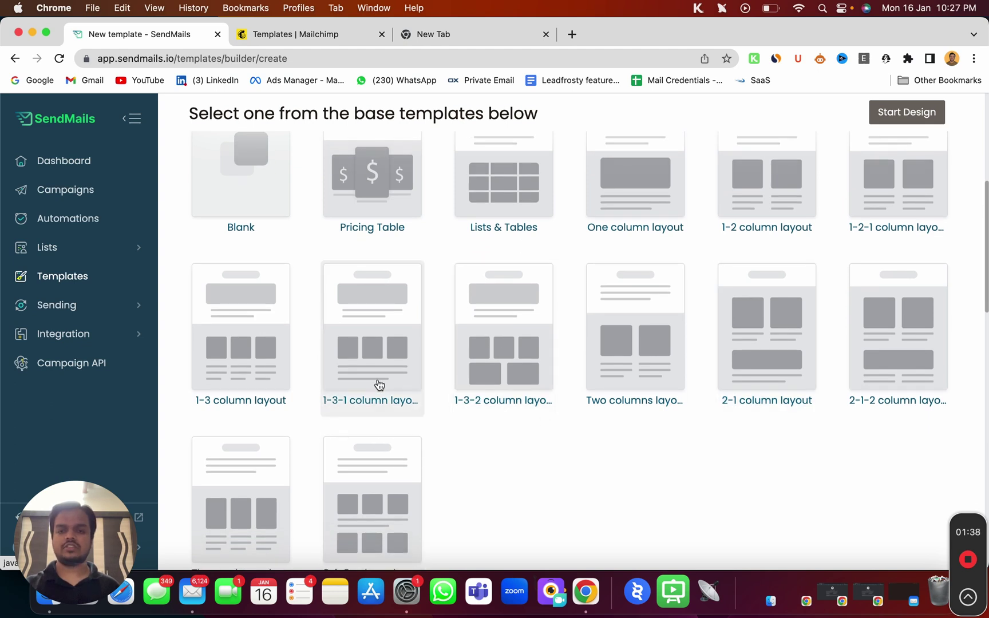
click(903, 352)
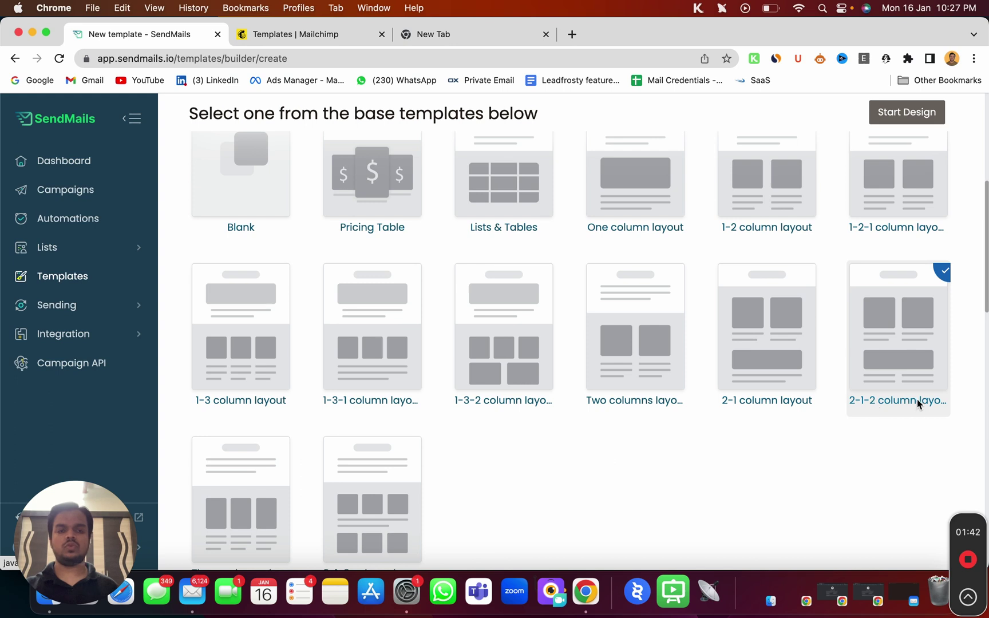
click(928, 117)
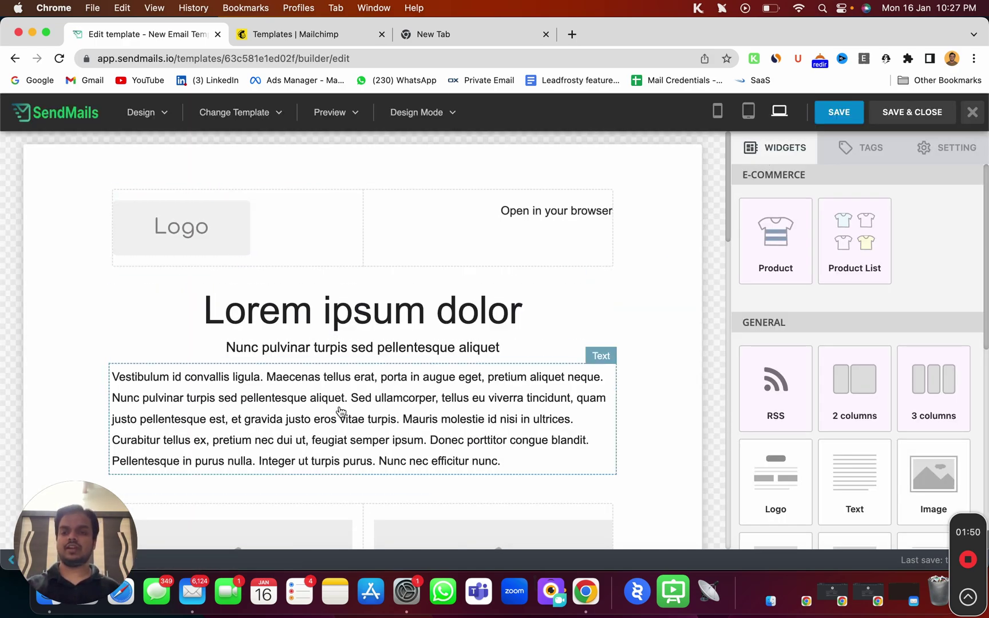
Step: Review the canvas and select the header logo.png image to show its settings
scroll(352, 354, down, 8)
scroll(349, 402, up, 3)
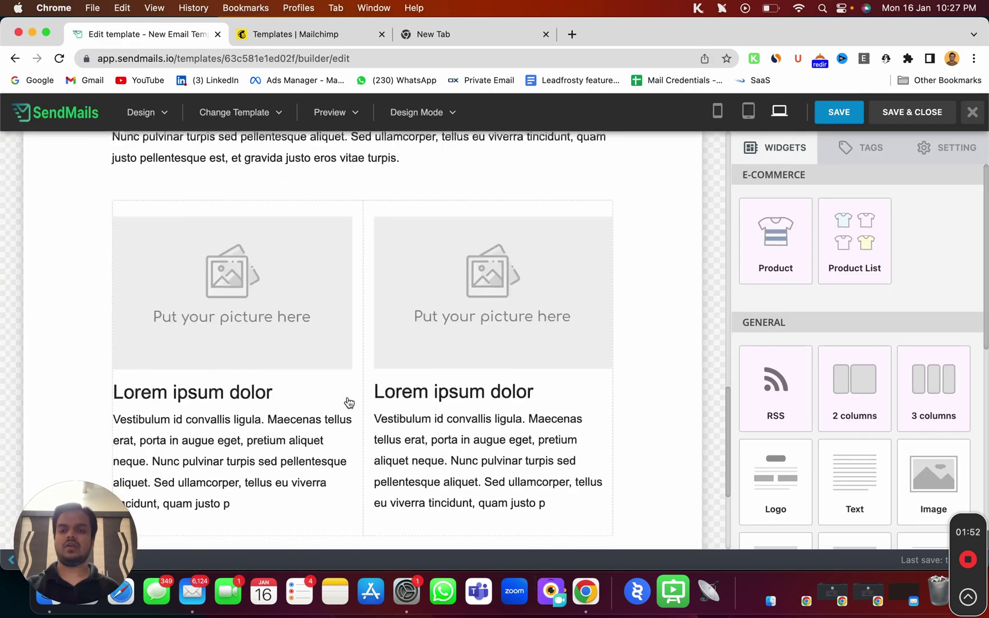
scroll(349, 402, down, 3)
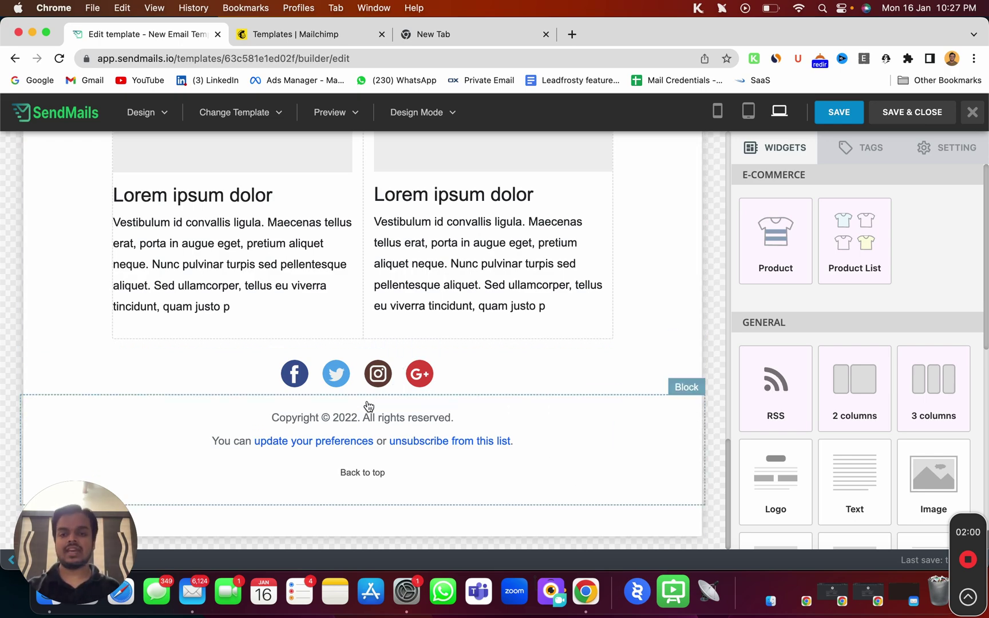
scroll(368, 407, up, 15)
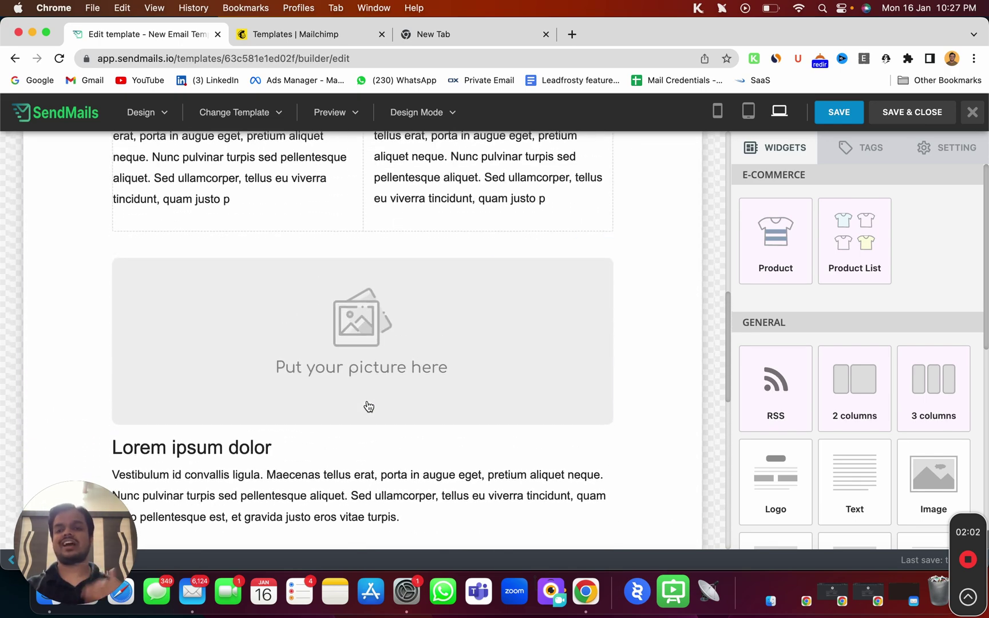
click(160, 234)
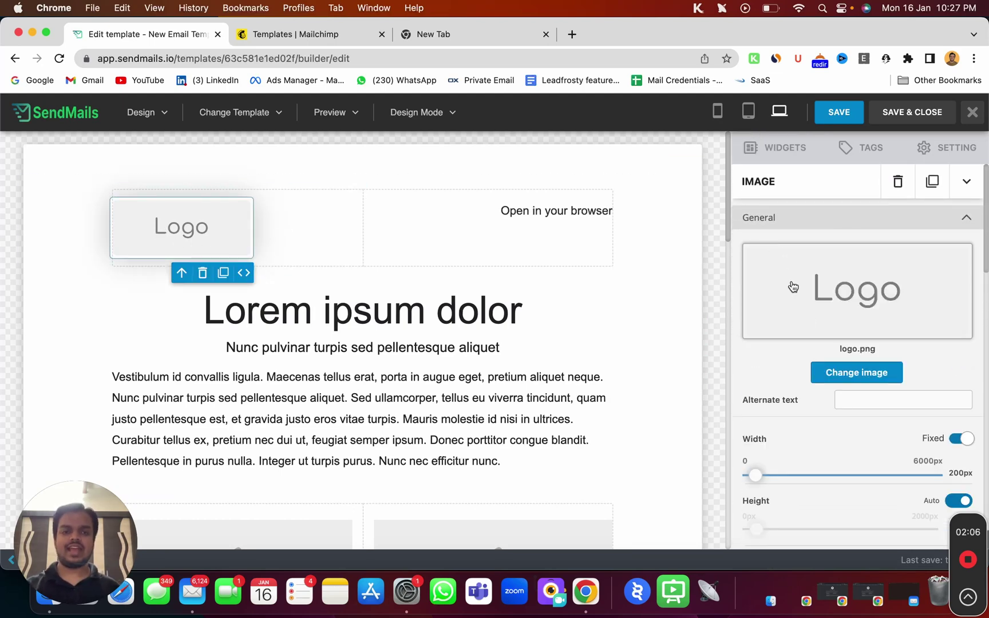
Step: Queue the SiteBirdy Logo.png file from the computer for upload
click(845, 379)
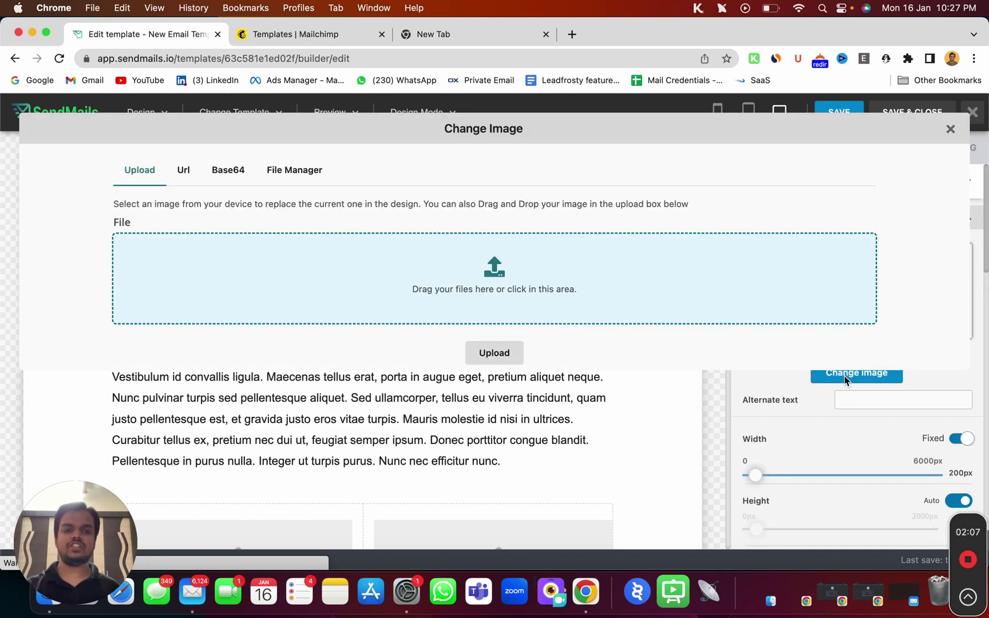
click(269, 179)
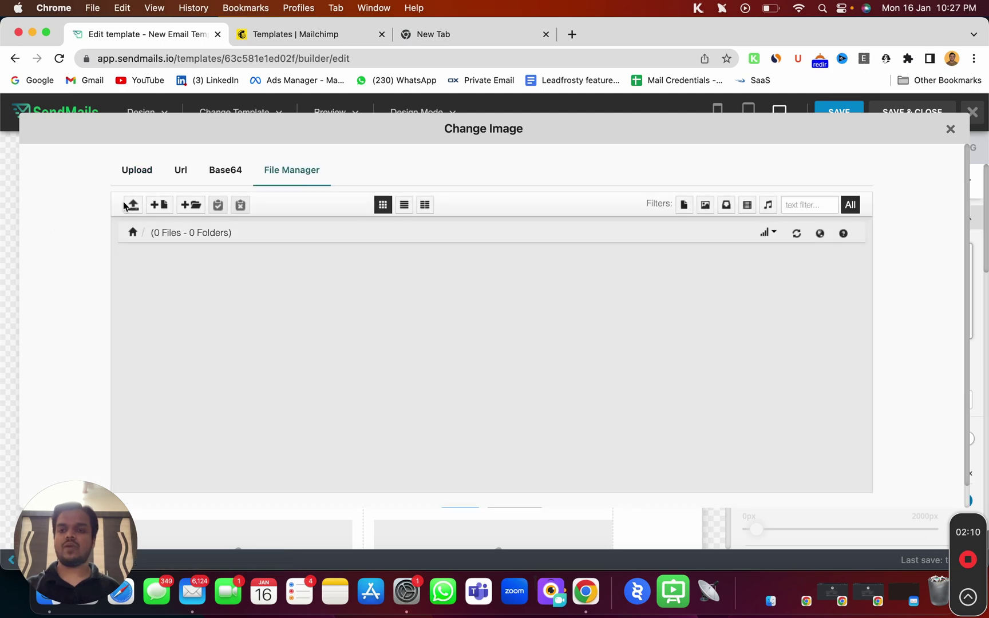
click(133, 205)
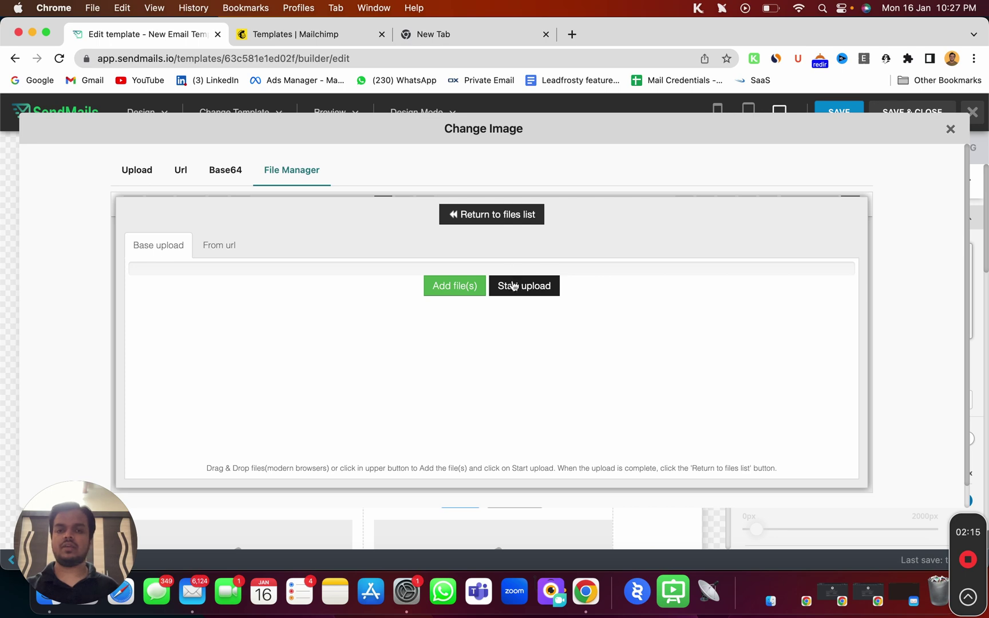
click(465, 287)
scroll(393, 296, left, 2)
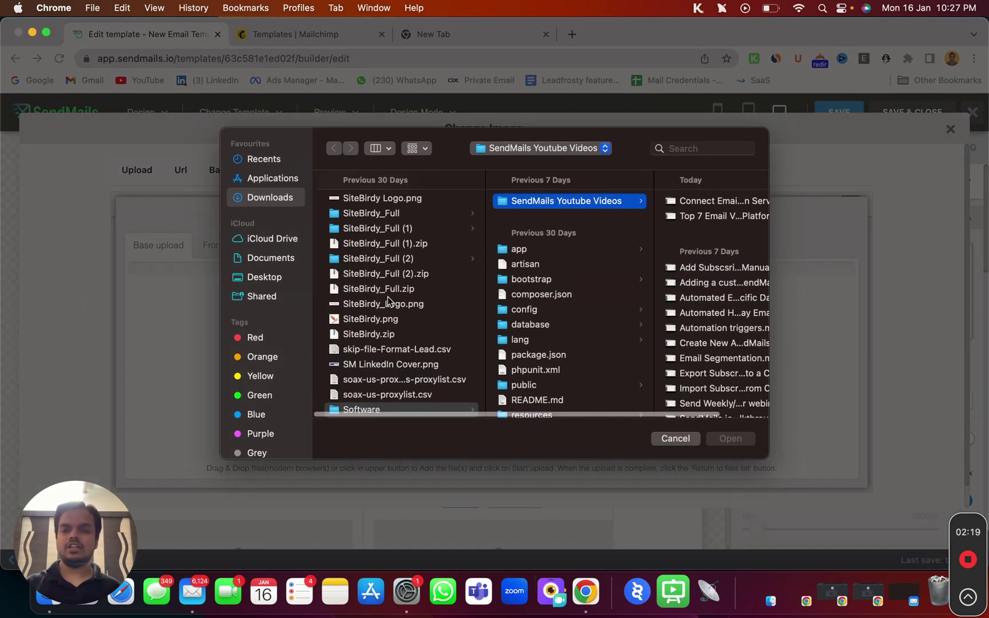
scroll(390, 258, up, 2)
click(393, 225)
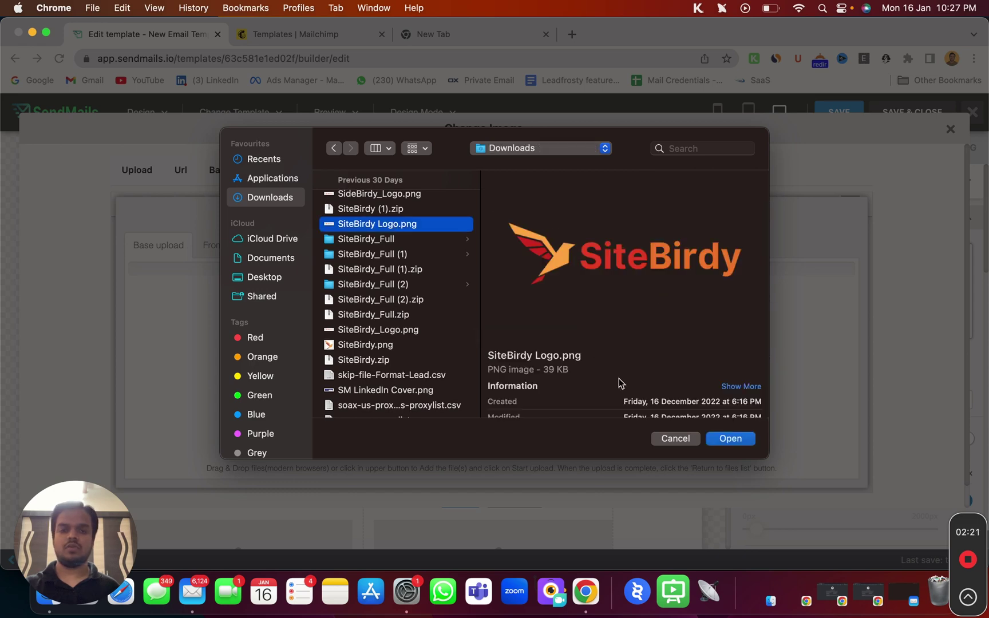
click(730, 438)
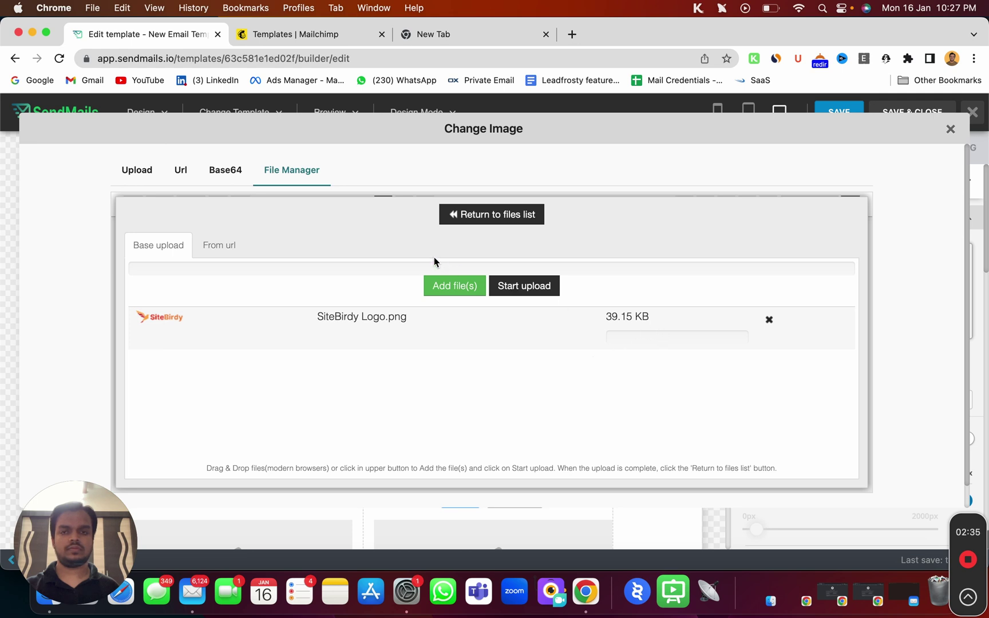
Step: Upload the file and insert SiteBirdy_Logo into the header in place of logo.png
click(506, 286)
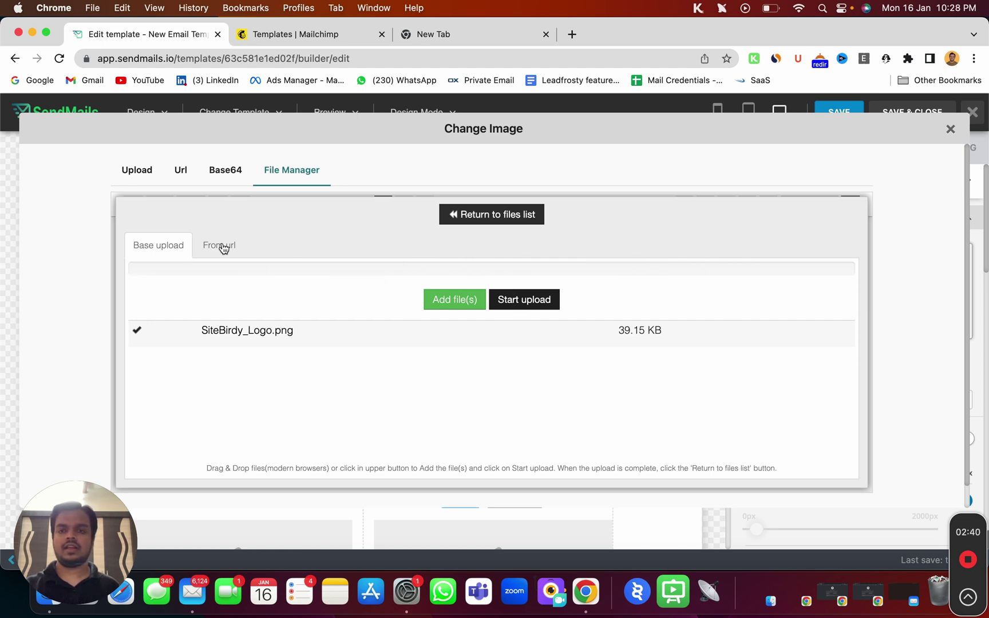
click(468, 214)
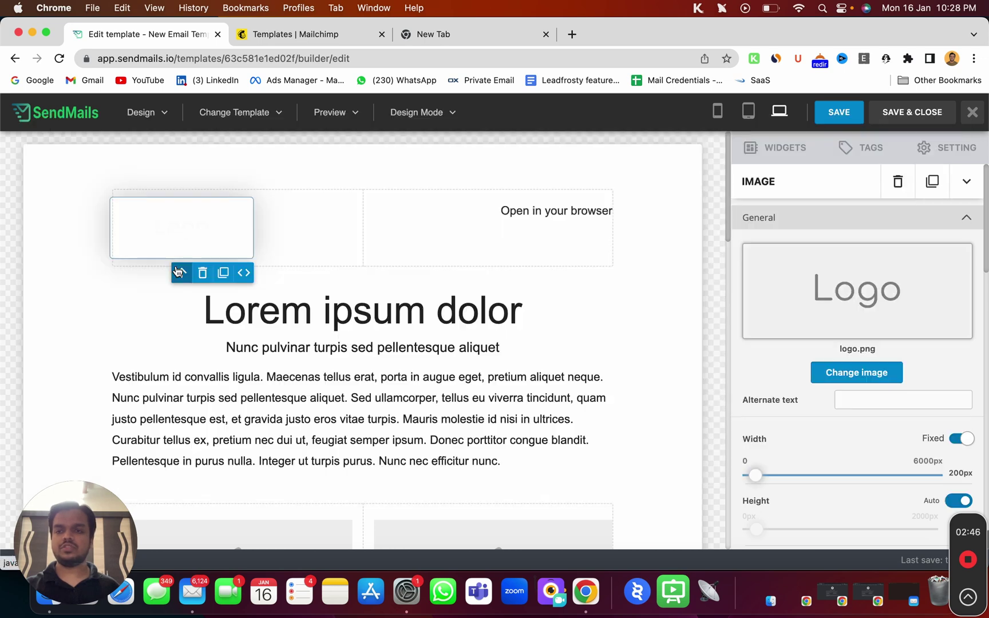
click(178, 271)
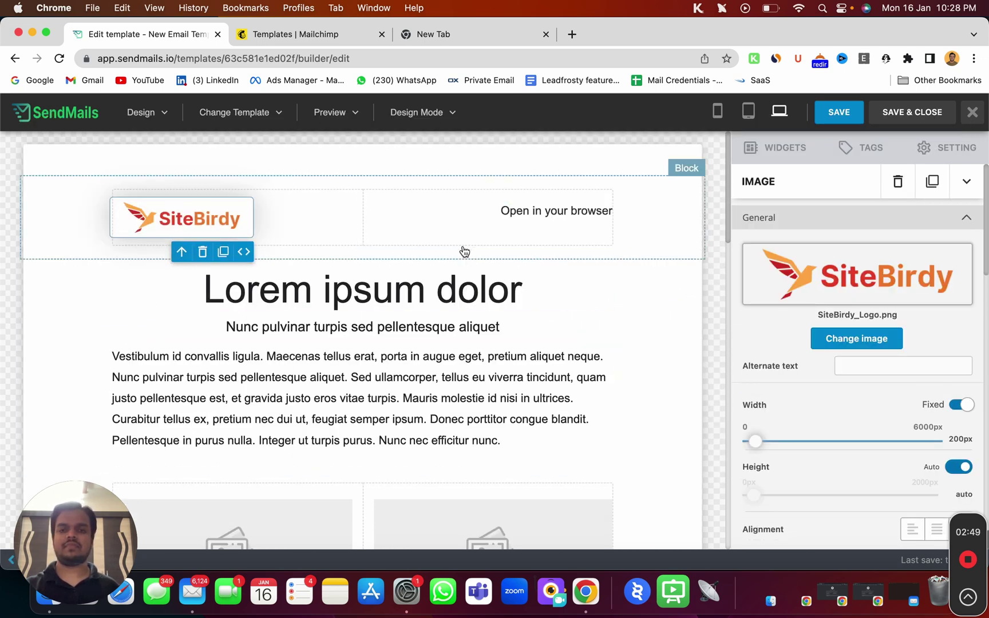
click(503, 223)
Step: Link 'Open in your browser' to {WEB_VIEW_URL}, opening in the current window
click(538, 213)
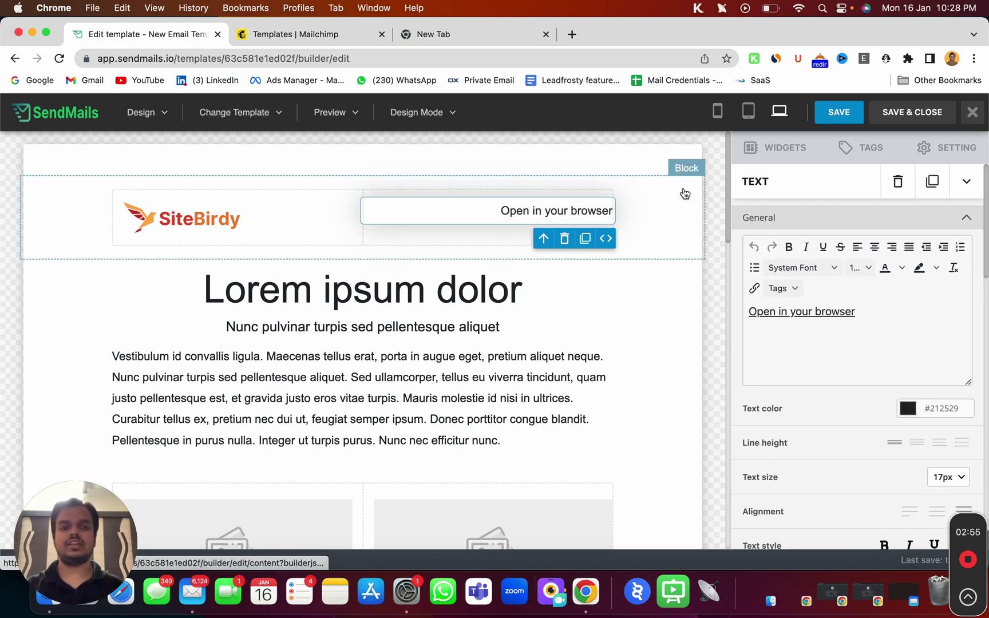
click(870, 161)
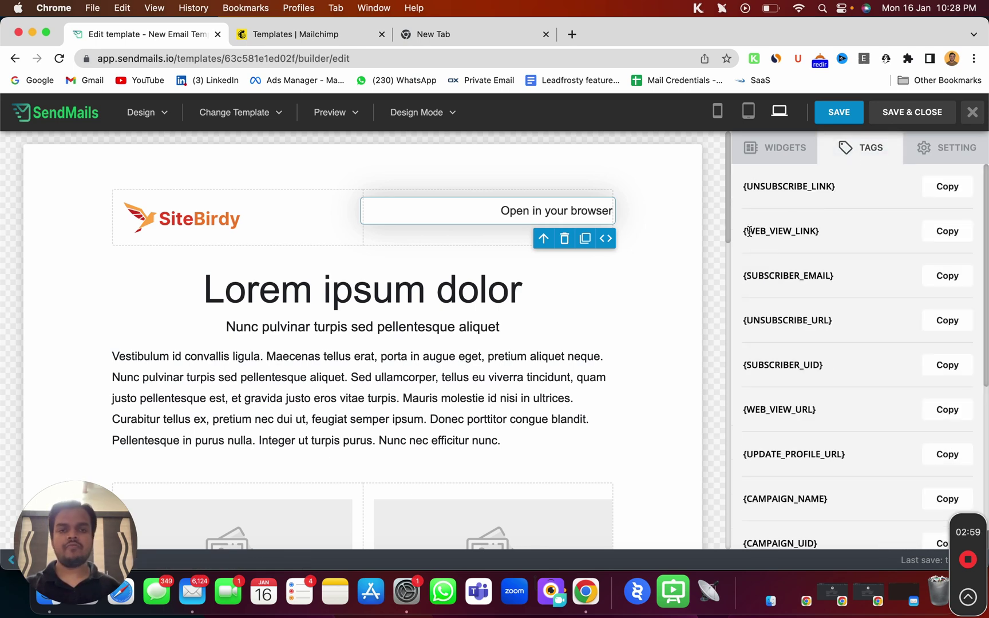
click(567, 221)
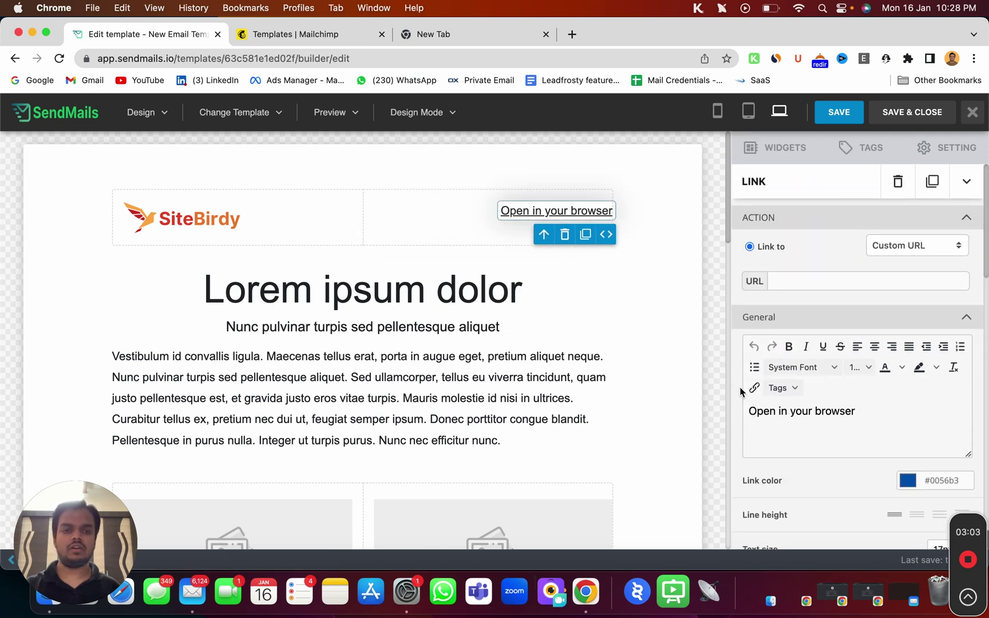
triple_click(750, 410)
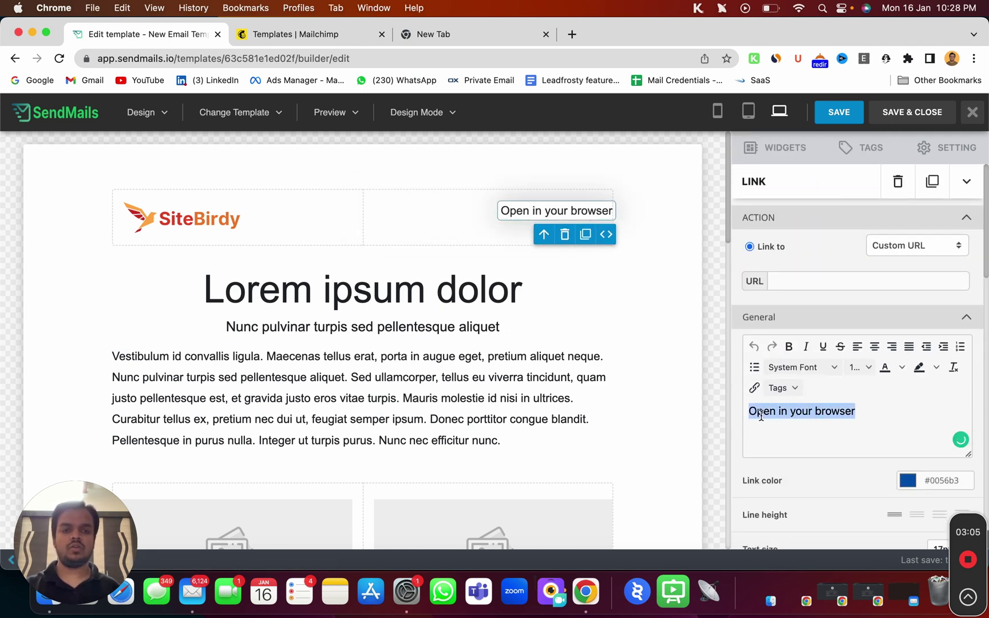
click(754, 389)
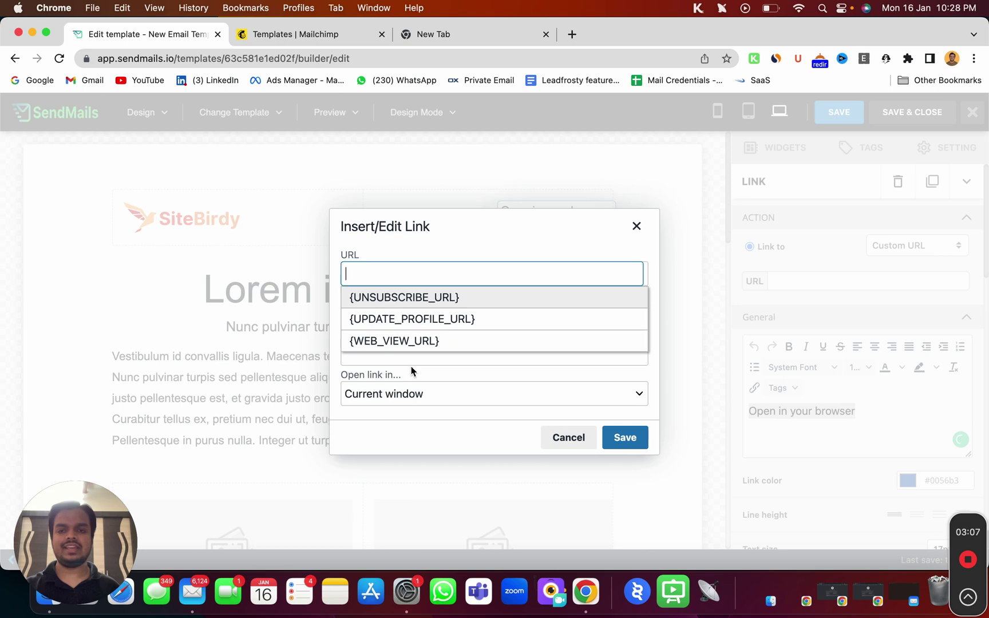
click(419, 340)
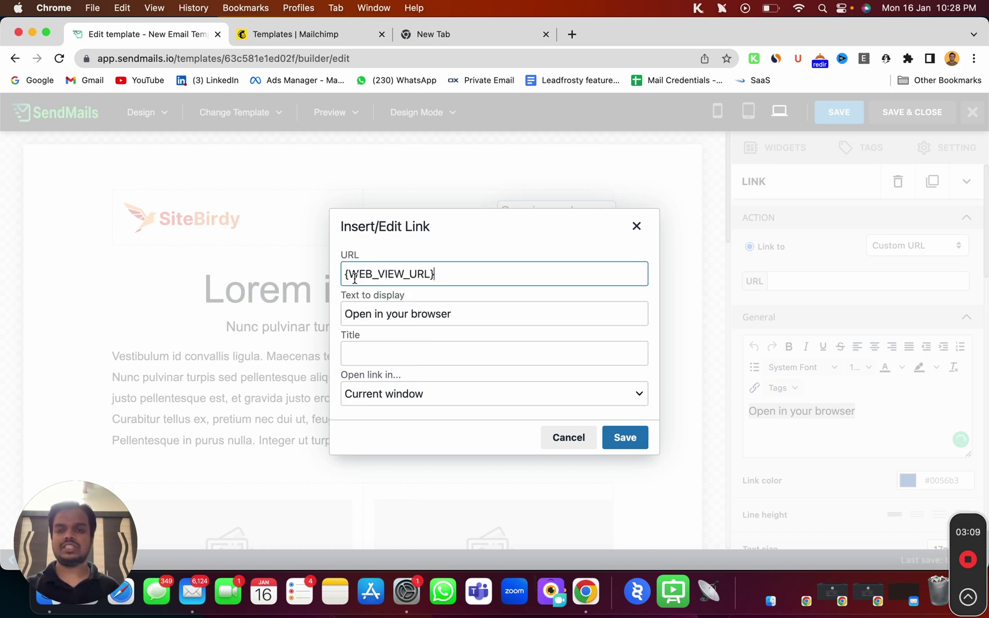
click(641, 439)
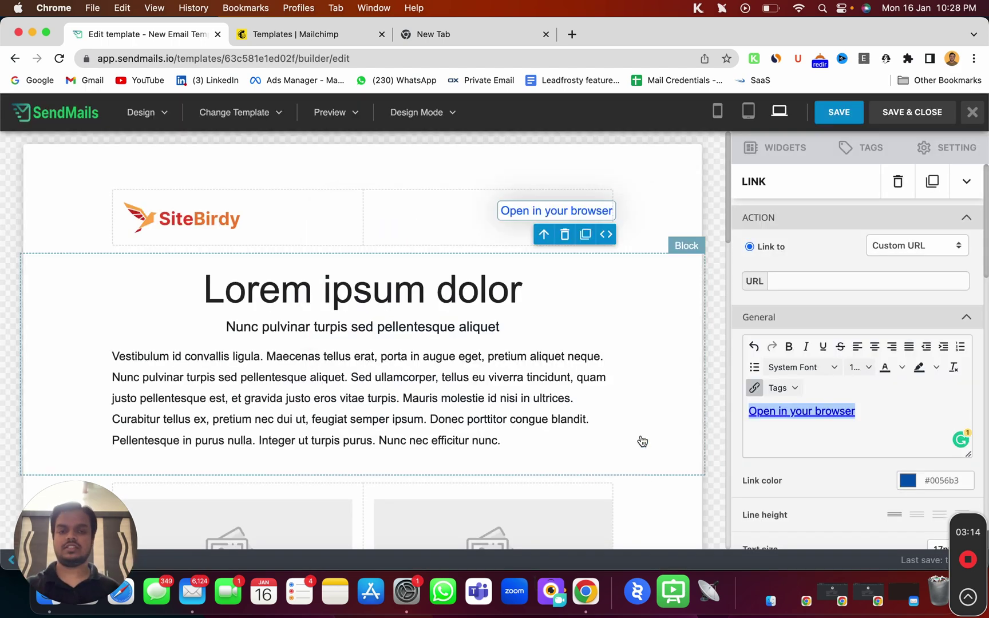
Step: Retitle the Lorem ipsum heading to 'Welcome to My Newsletter'
click(365, 300)
click(384, 294)
triple_click(384, 295)
text(Welcome to My Newsletter)
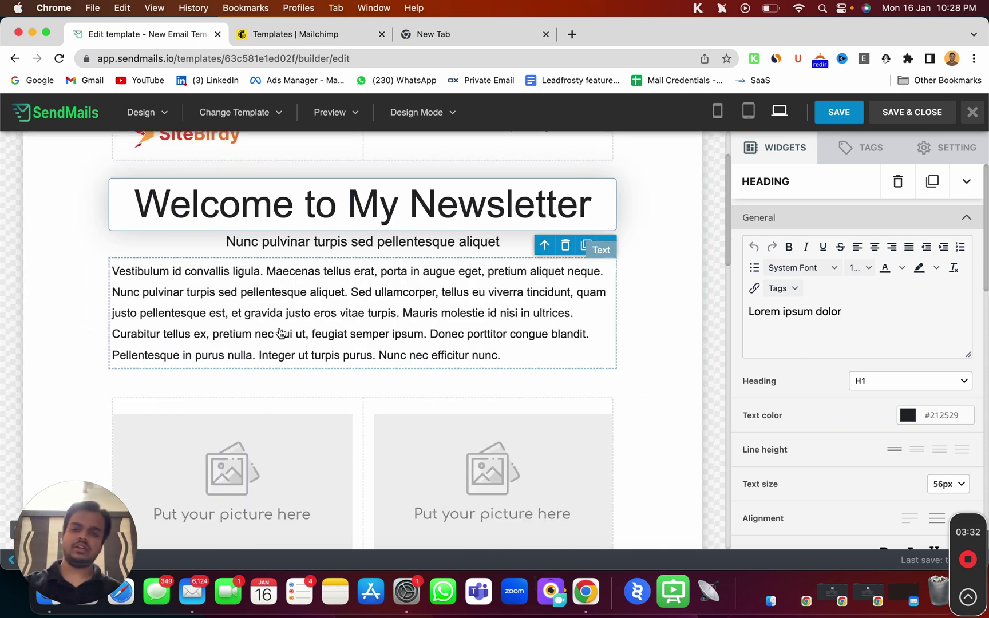
Step: Replace the placeholder body paragraph with the greeting 'Hi'
click(279, 327)
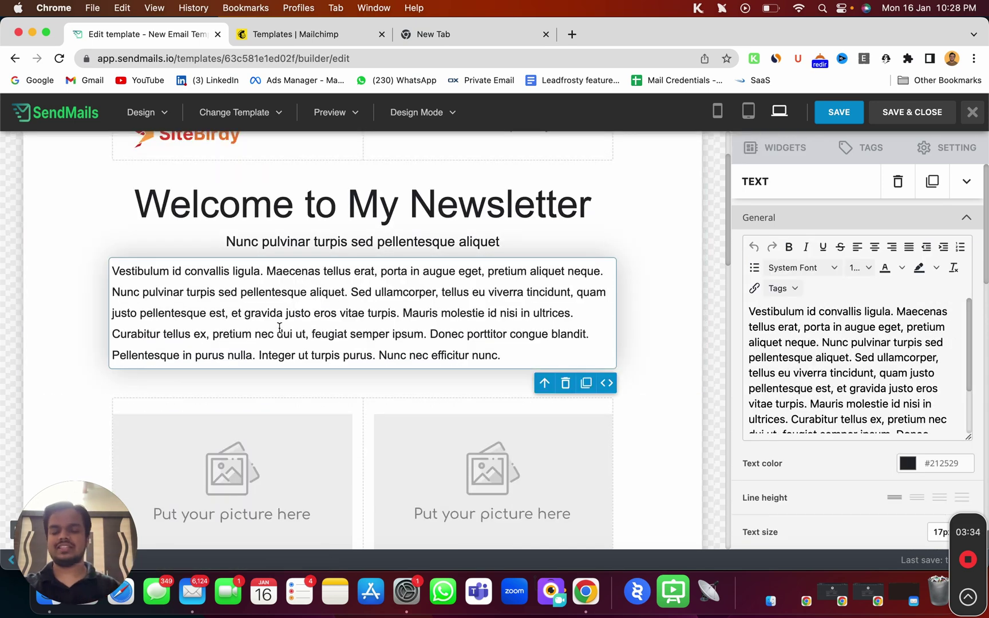
triple_click(279, 328)
key(BackSpace)
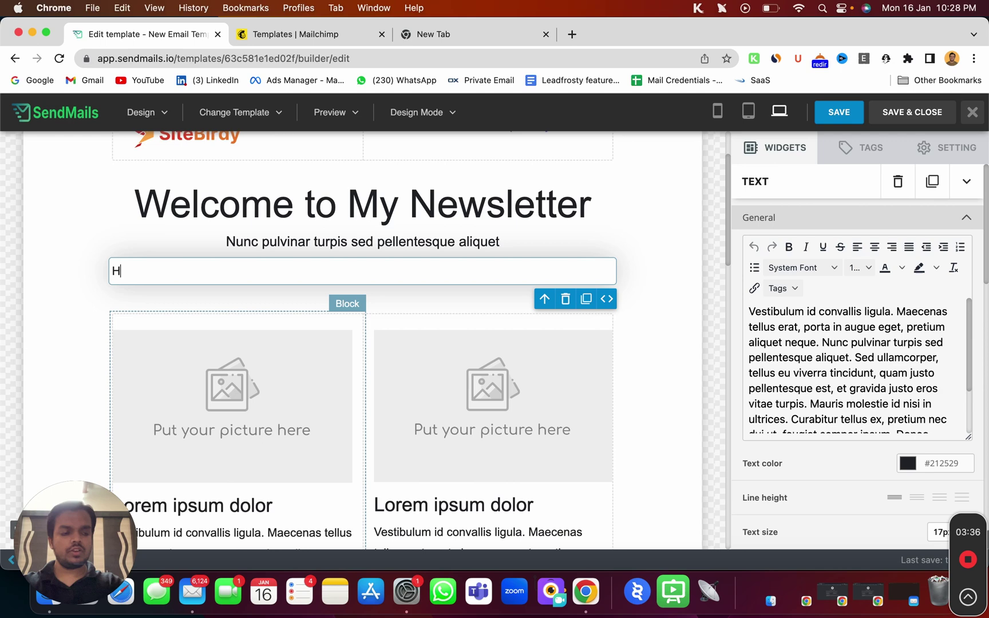
scroll(791, 475, down, 2)
scroll(791, 475, up, 2)
click(868, 144)
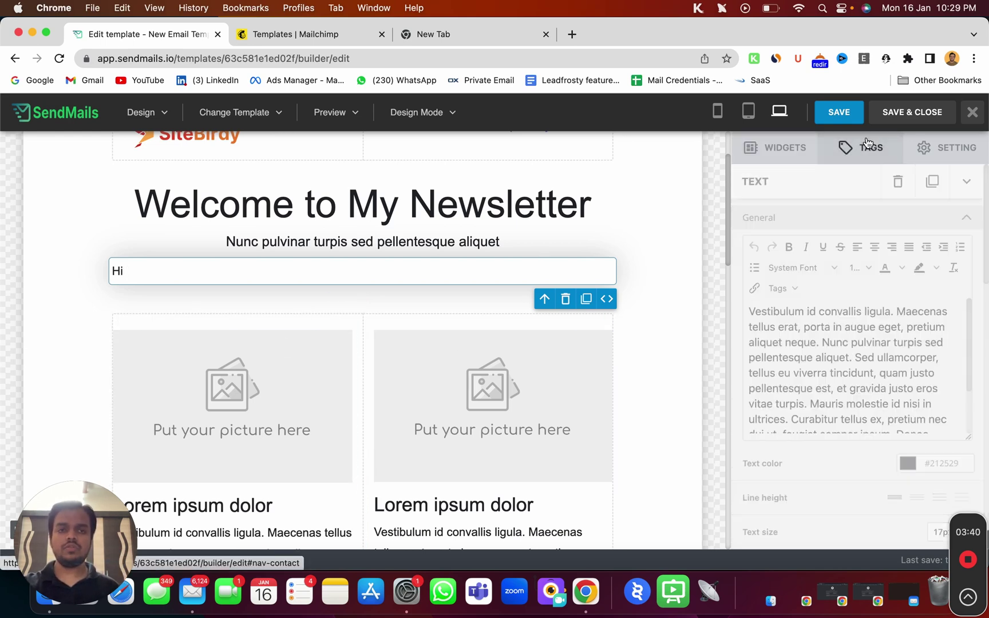
Step: Scroll through the TAGS list to review the available merge tags
scroll(859, 312, down, 5)
scroll(857, 314, down, 6)
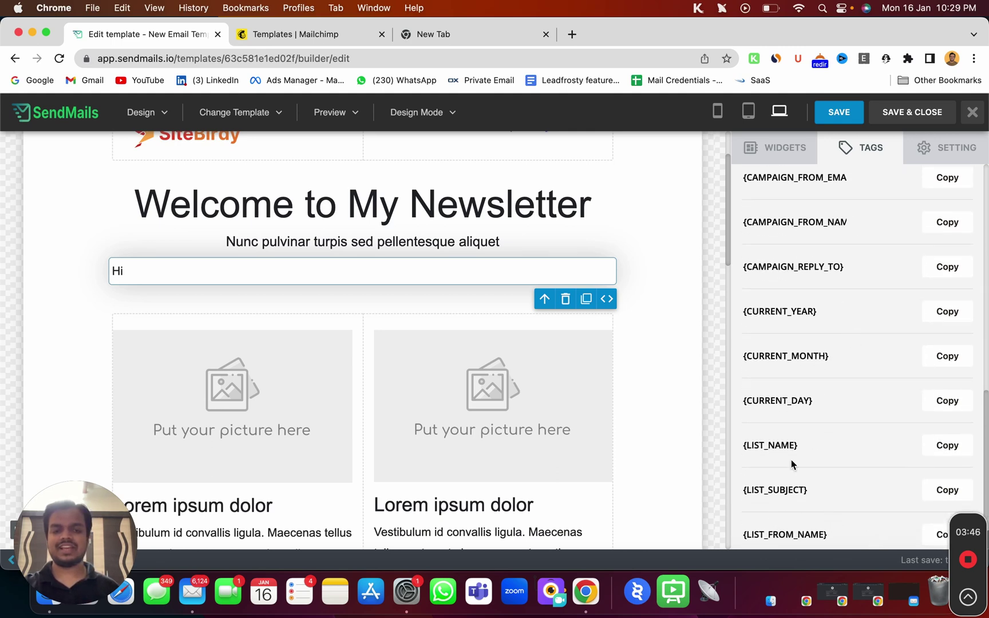
scroll(800, 369, up, 1)
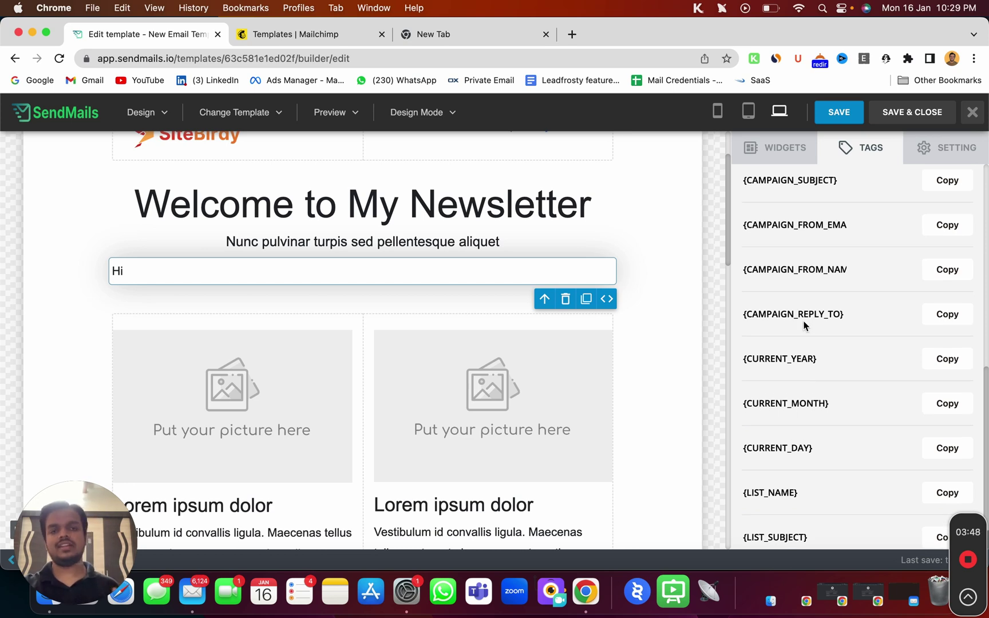
scroll(804, 325, up, 1)
scroll(804, 315, up, 2)
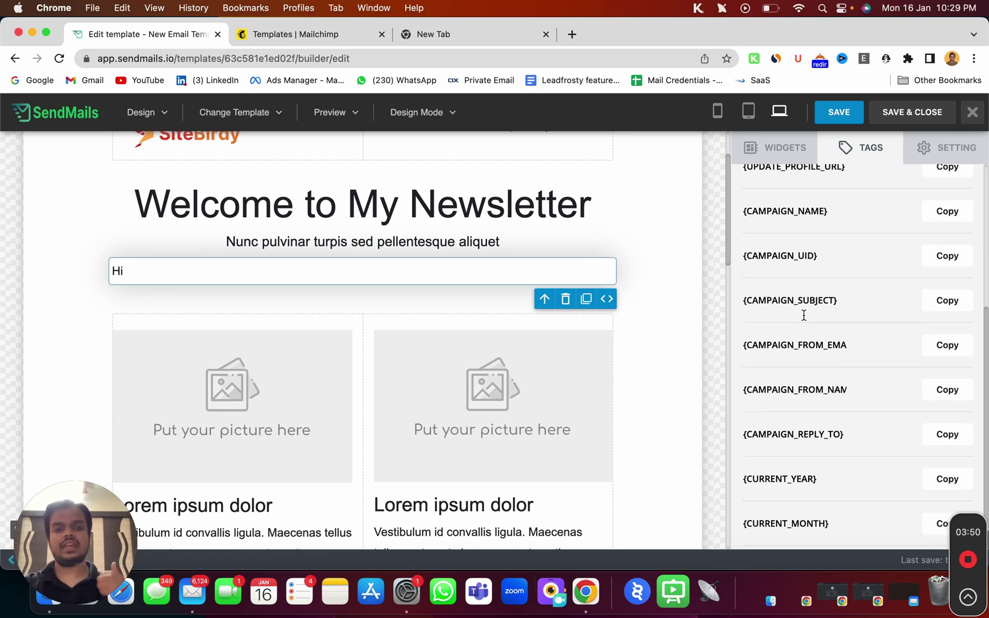
scroll(801, 263, up, 6)
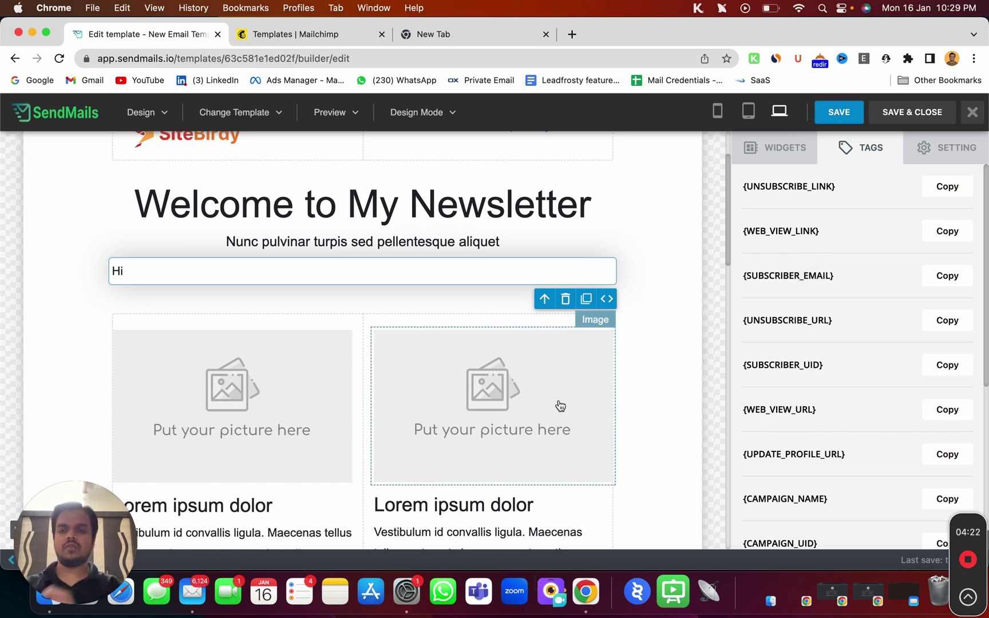
click(337, 270)
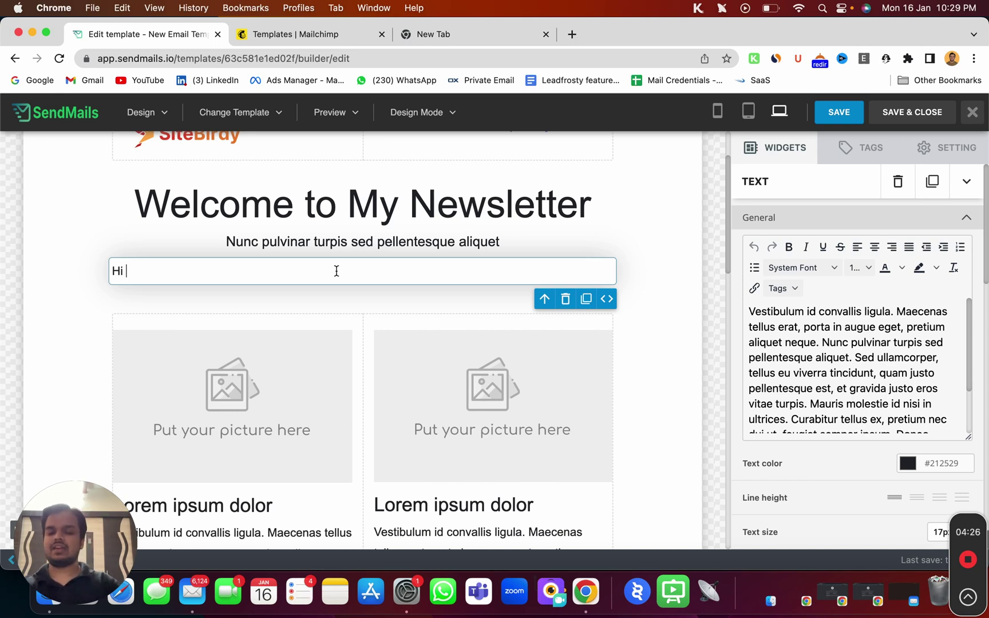
Step: Add a blank line after 'Hi' in the intro text block
key(Return)
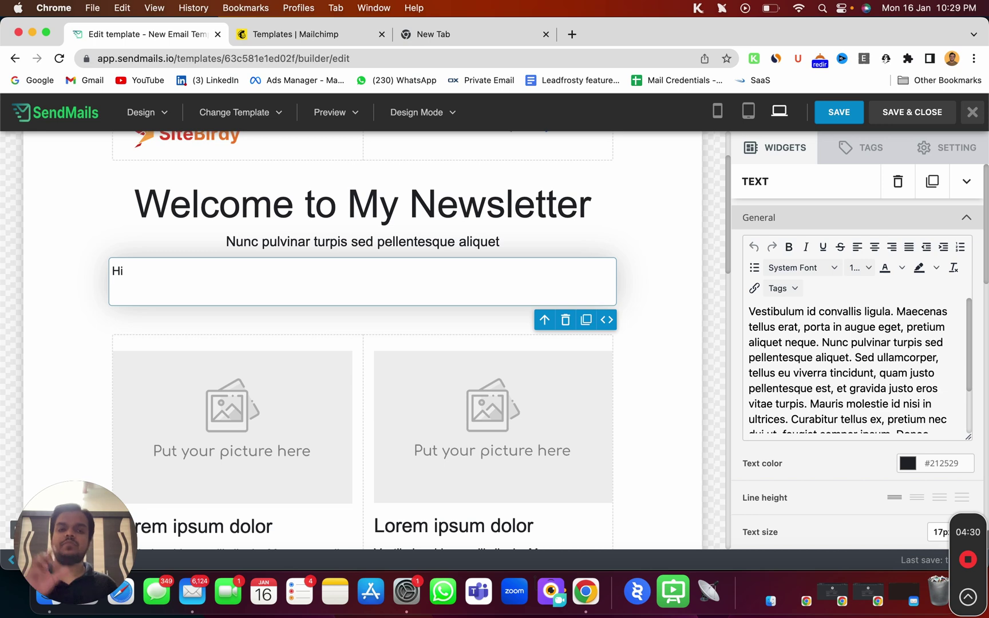
click(861, 148)
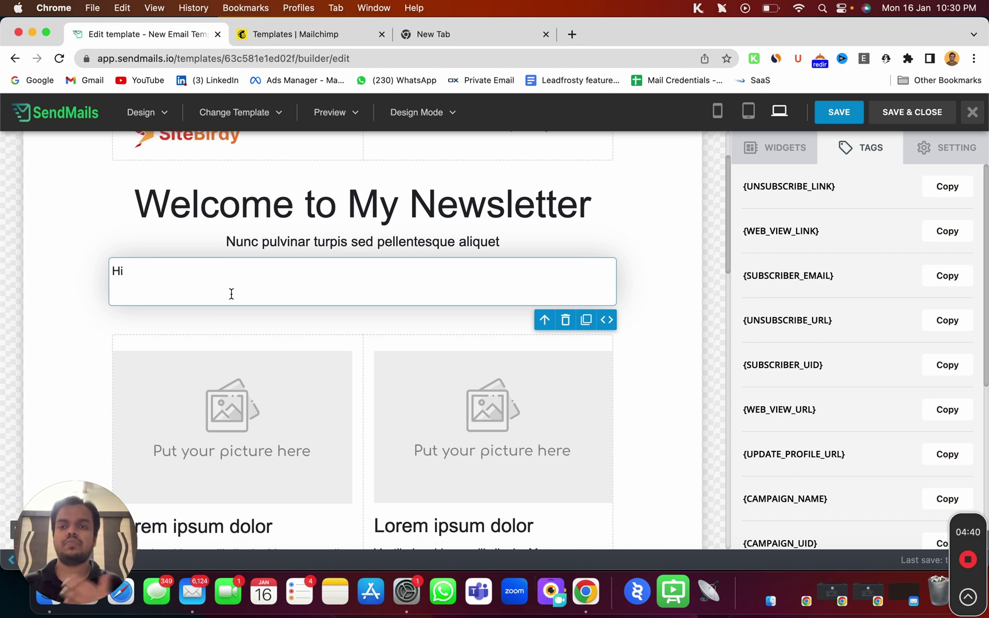
click(218, 419)
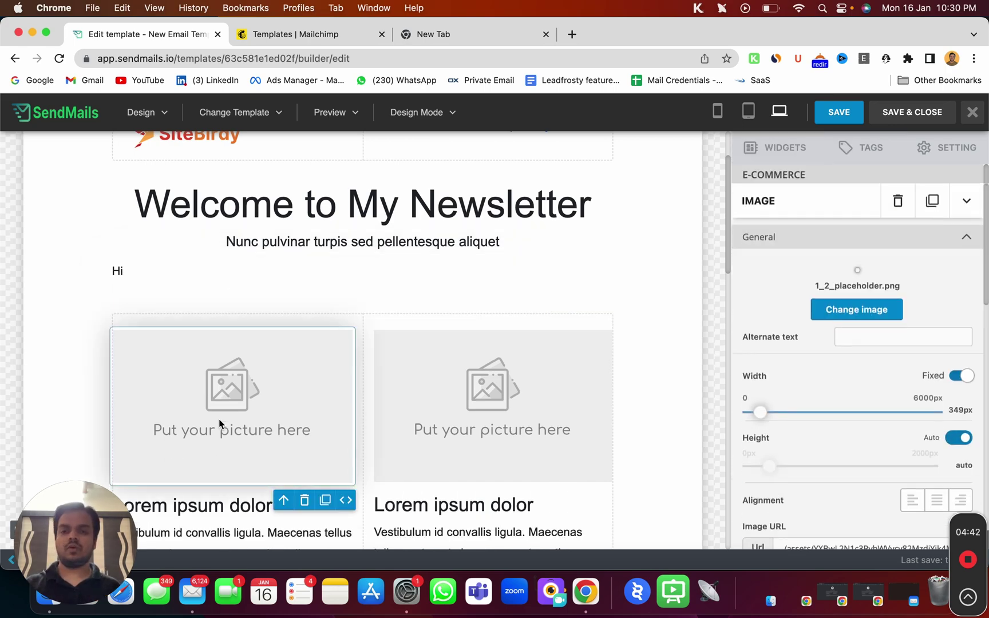
scroll(259, 449, down, 10)
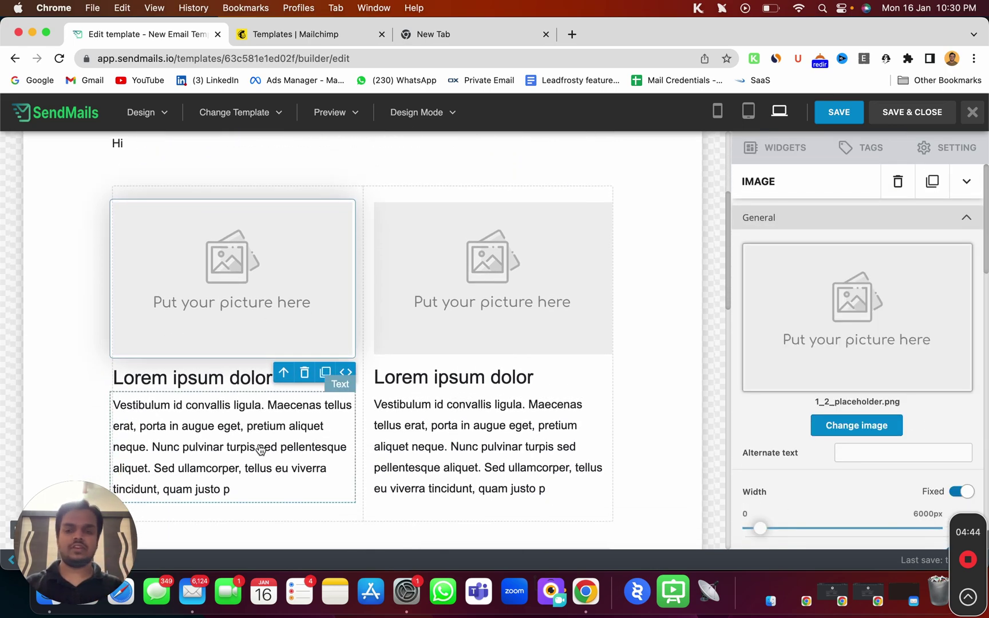
scroll(259, 448, down, 5)
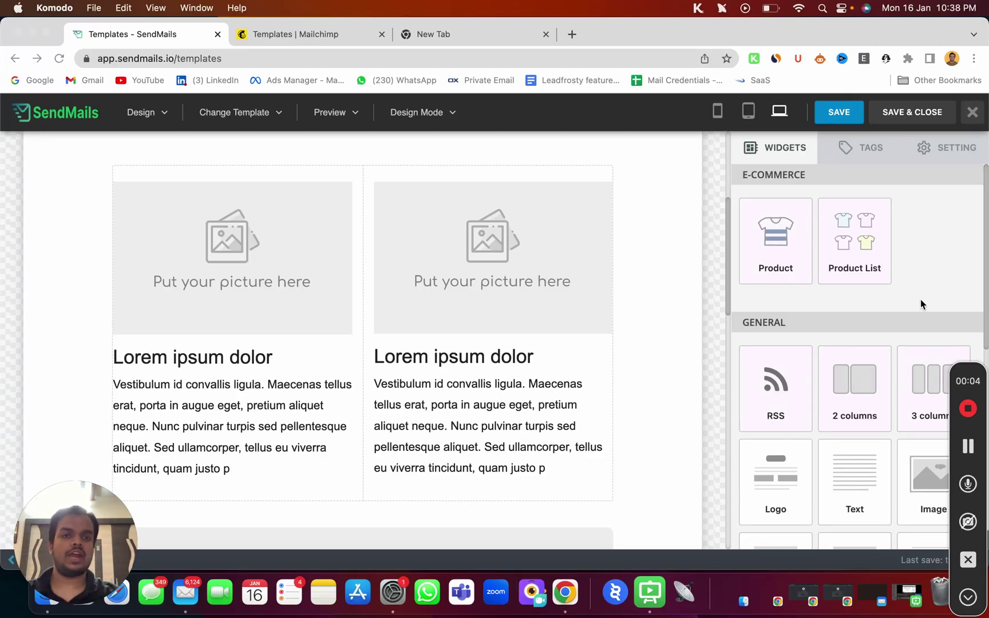
click(944, 271)
scroll(884, 359, down, 1)
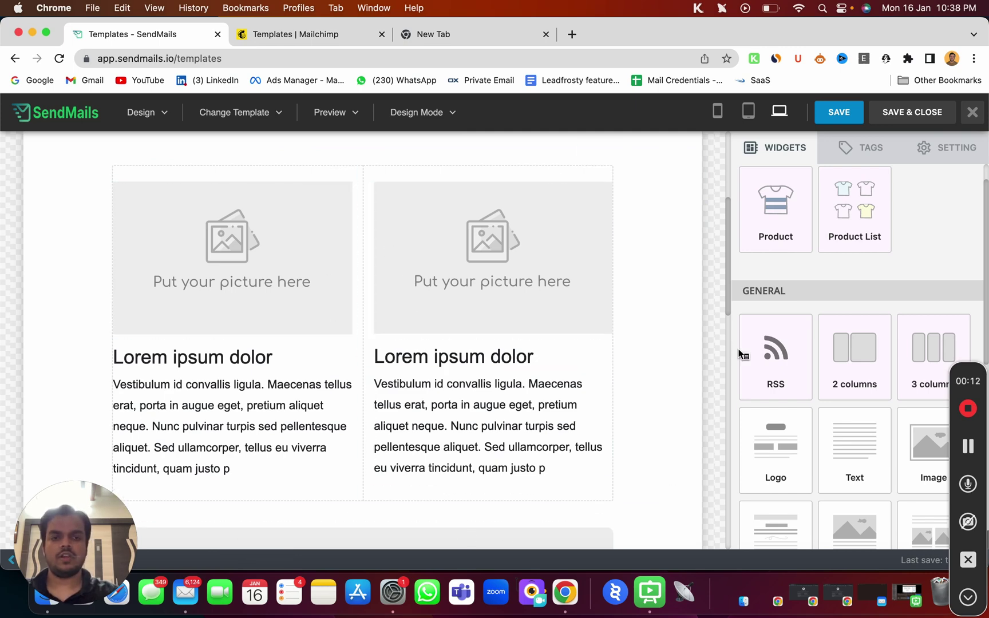
scroll(775, 406, down, 2)
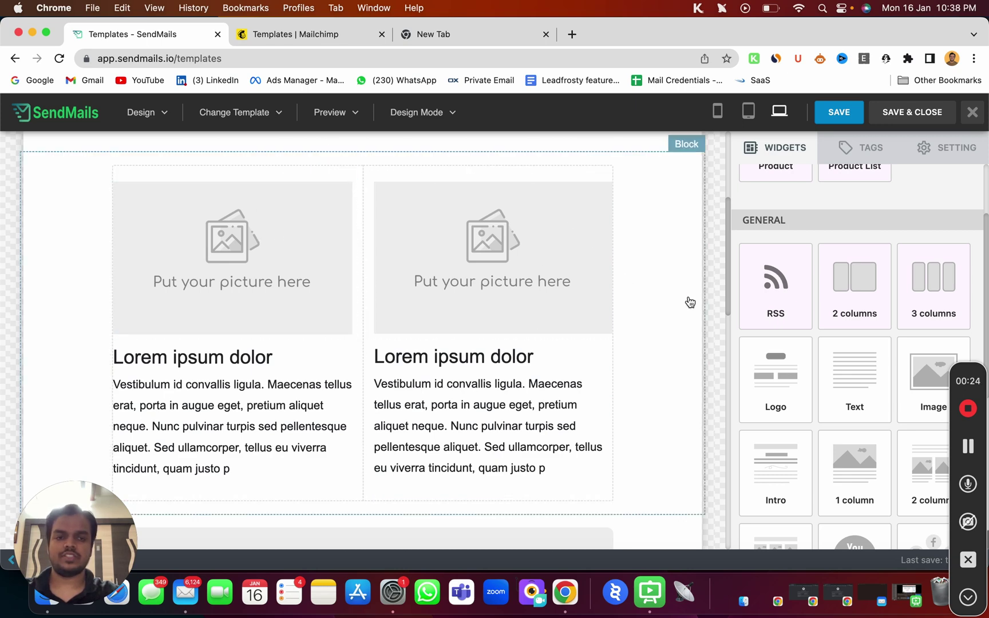
scroll(780, 497, down, 2)
scroll(782, 495, down, 1)
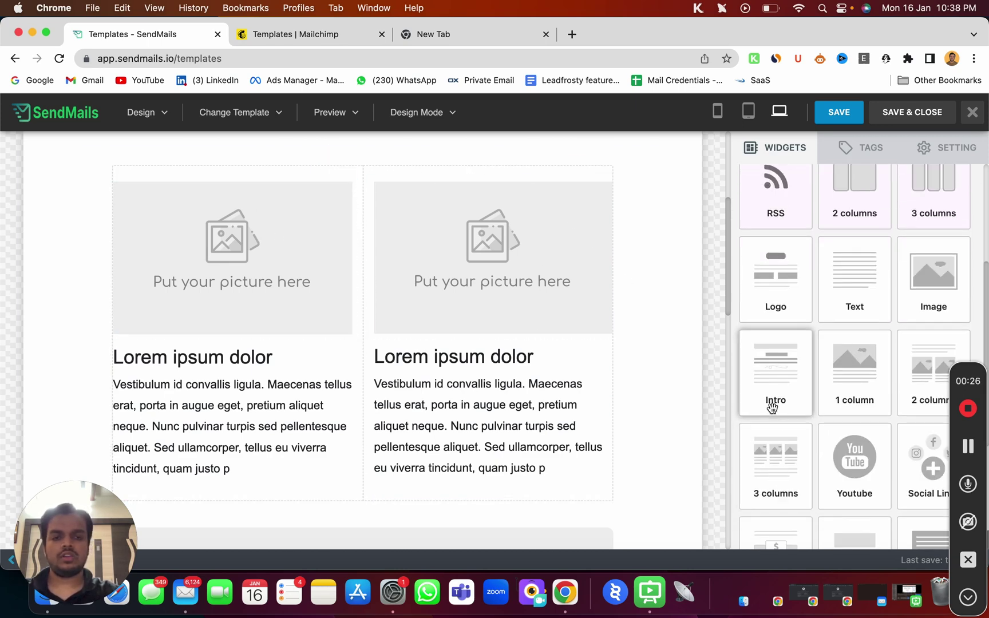
scroll(842, 395, down, 3)
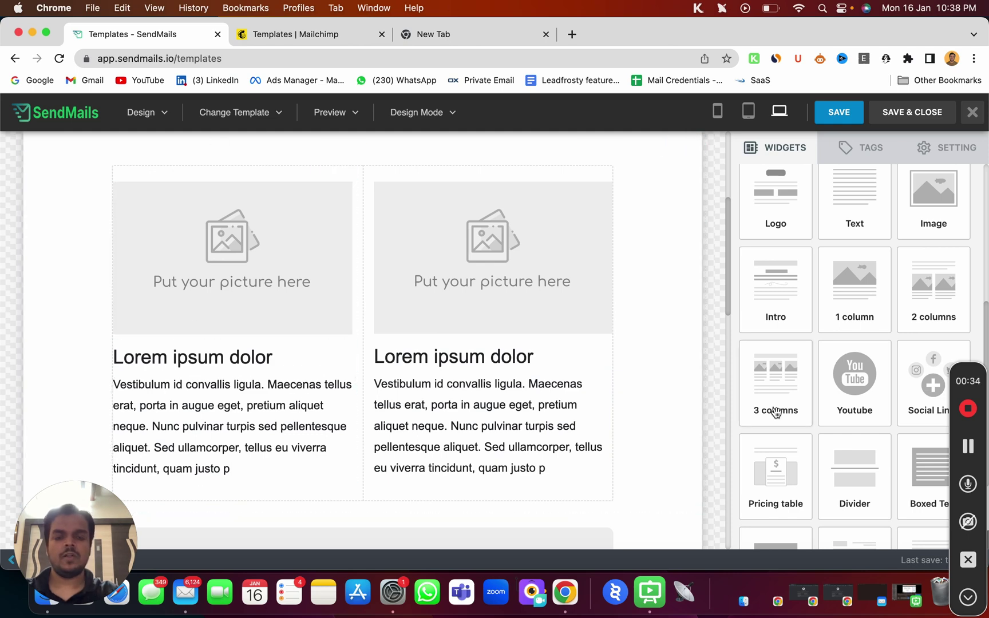
scroll(775, 412, down, 3)
scroll(559, 412, down, 5)
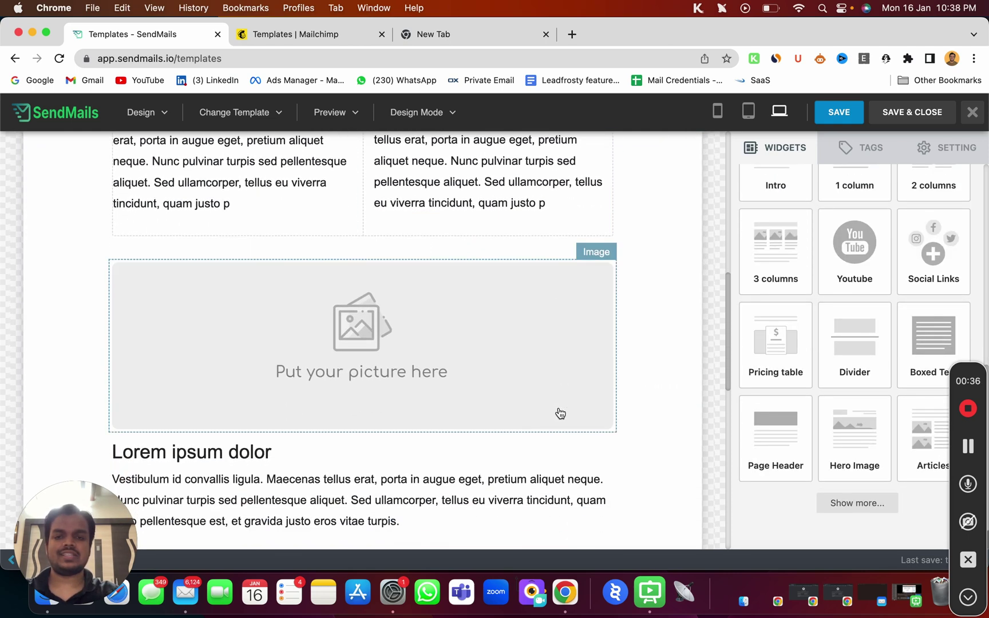
Step: Drag a pricing table, a divider and an Articles block below the two-column section
drag(802, 368, 389, 259)
scroll(286, 286, down, 1)
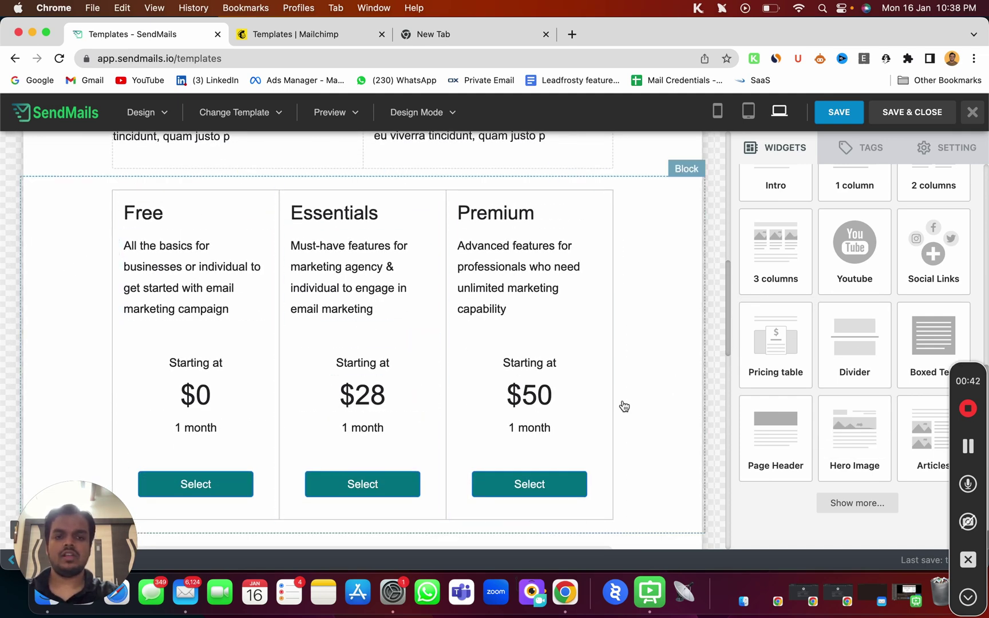
scroll(624, 407, down, 2)
drag(852, 353, 348, 402)
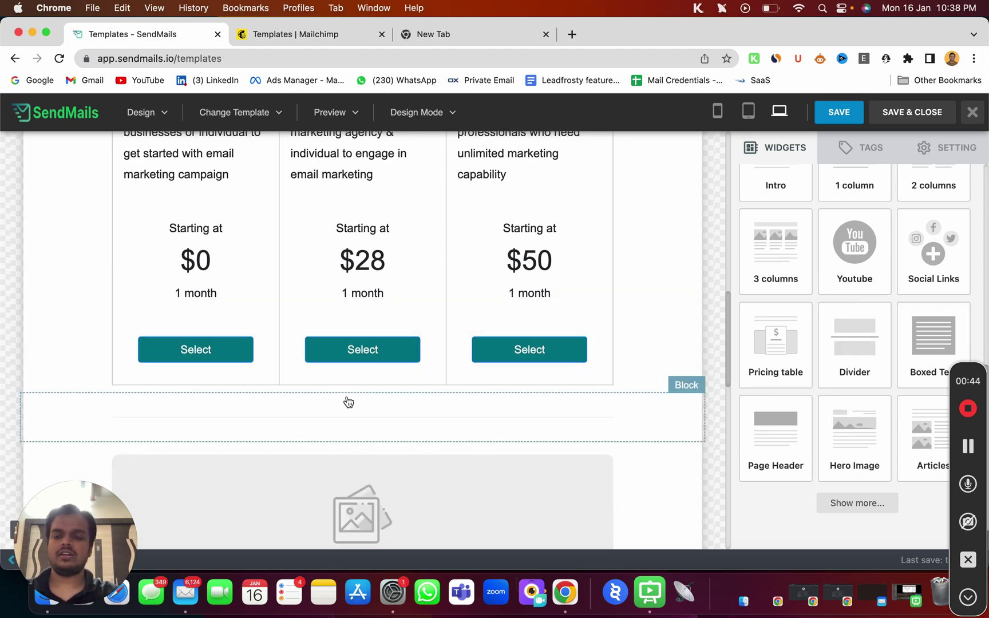
scroll(331, 435, down, 1)
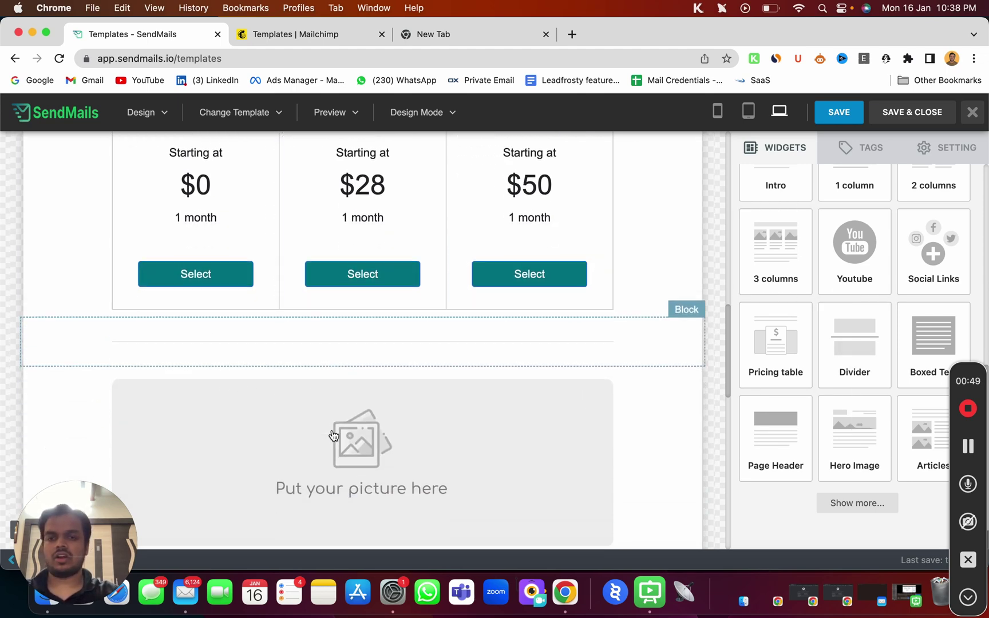
scroll(447, 358, down, 1)
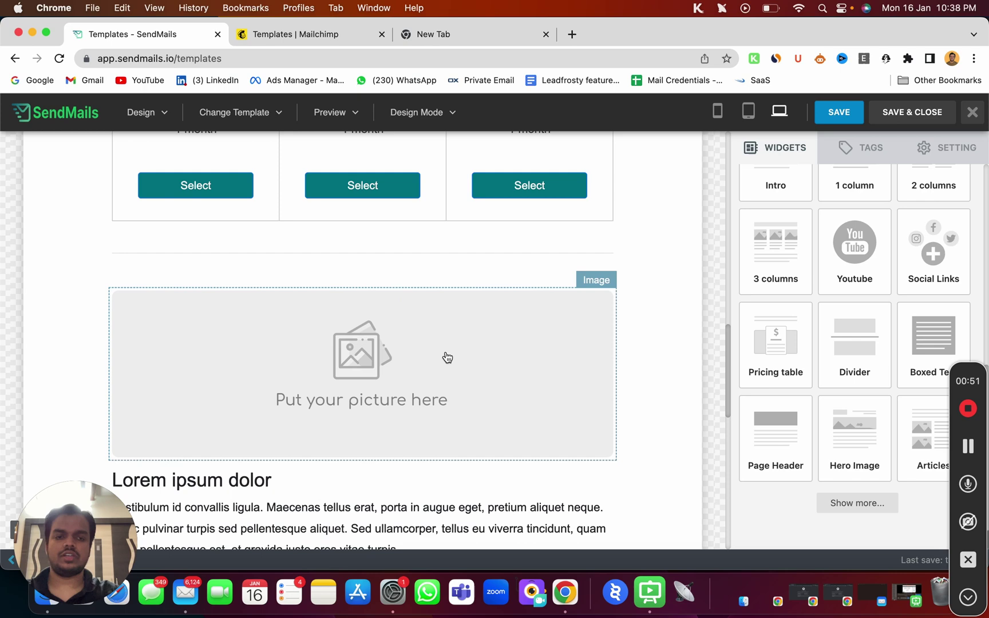
drag(912, 452, 88, 293)
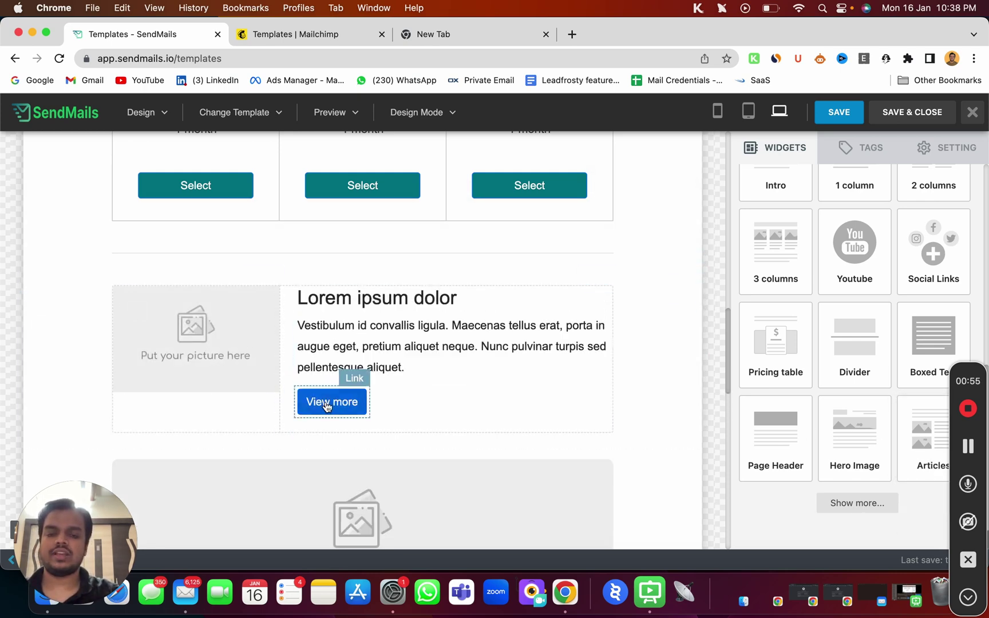
Step: Reveal more widgets and insert a Video block below the article
scroll(488, 404, down, 2)
click(857, 503)
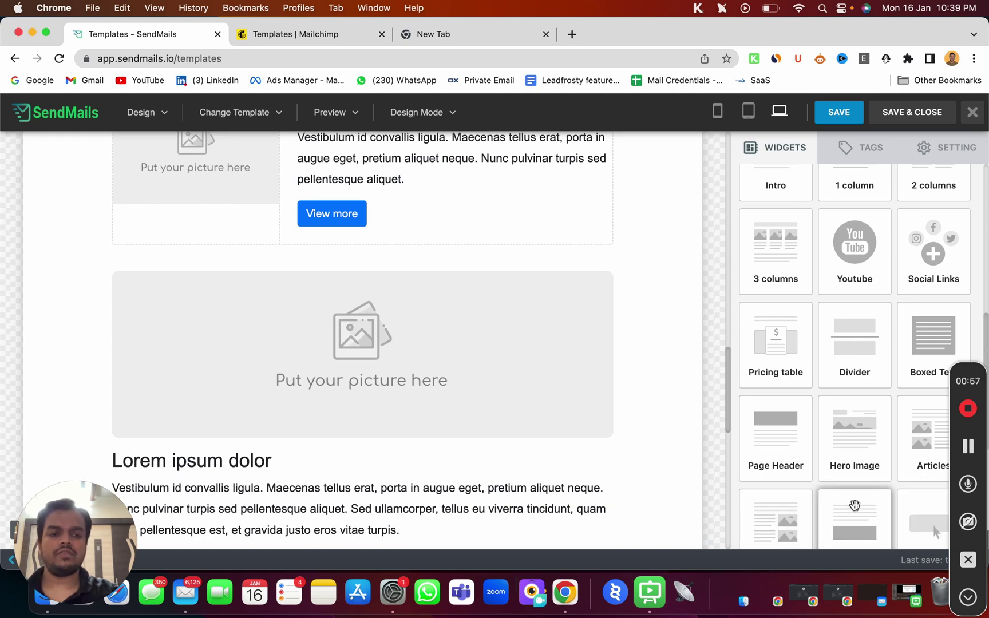
scroll(854, 504, down, 5)
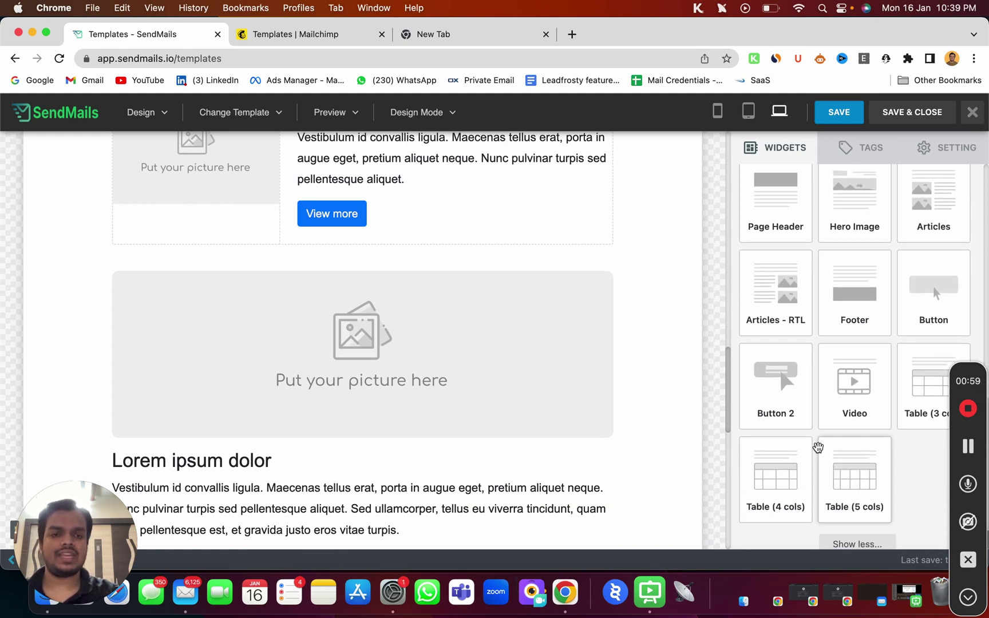
scroll(760, 376, down, 1)
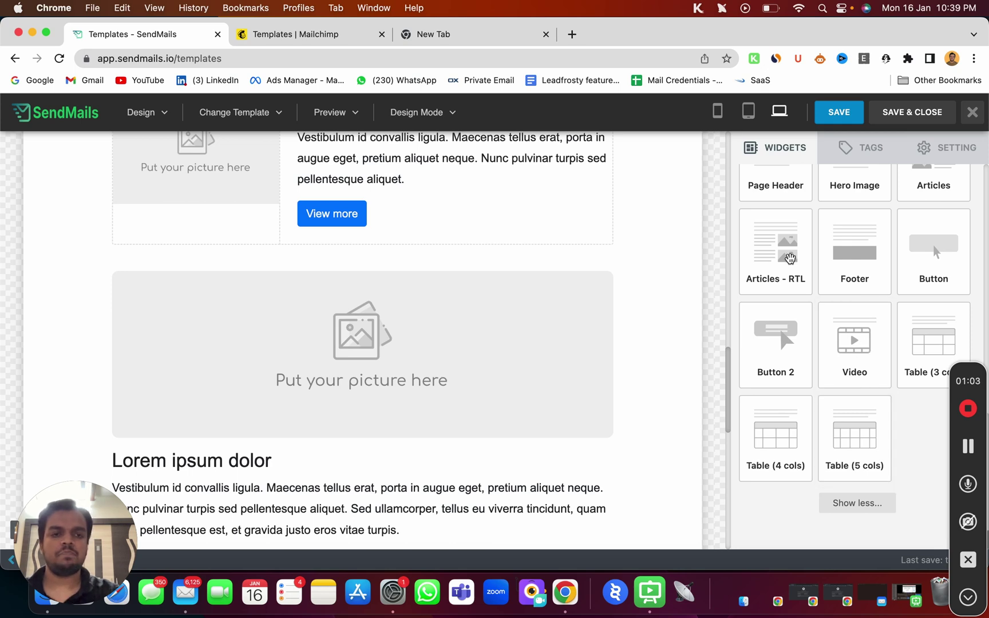
drag(865, 352, 245, 302)
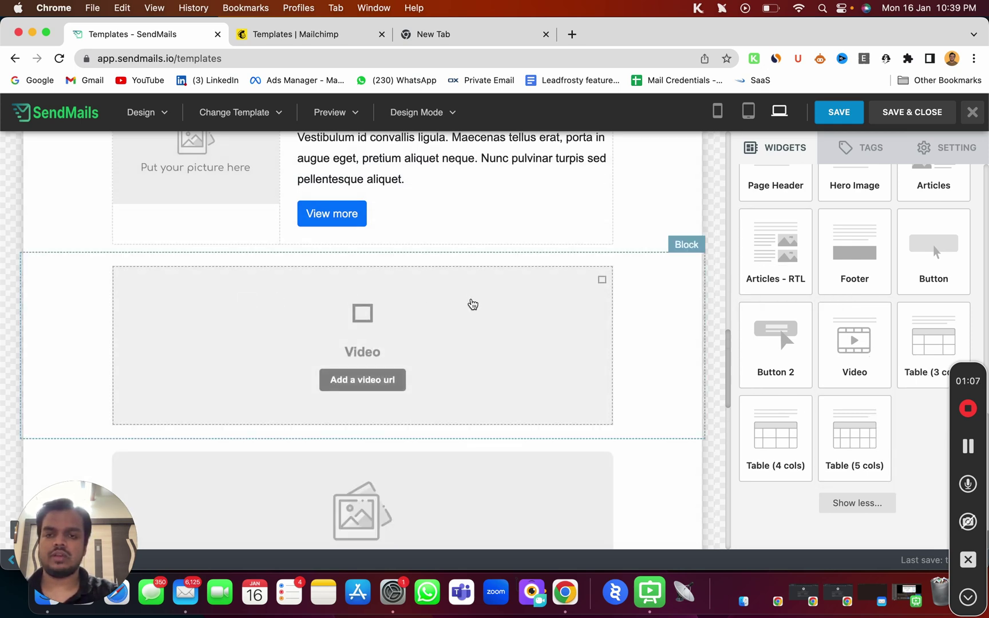
Step: Add an empty Video block below the article, closing the Upload Video dialog without a URL
click(370, 380)
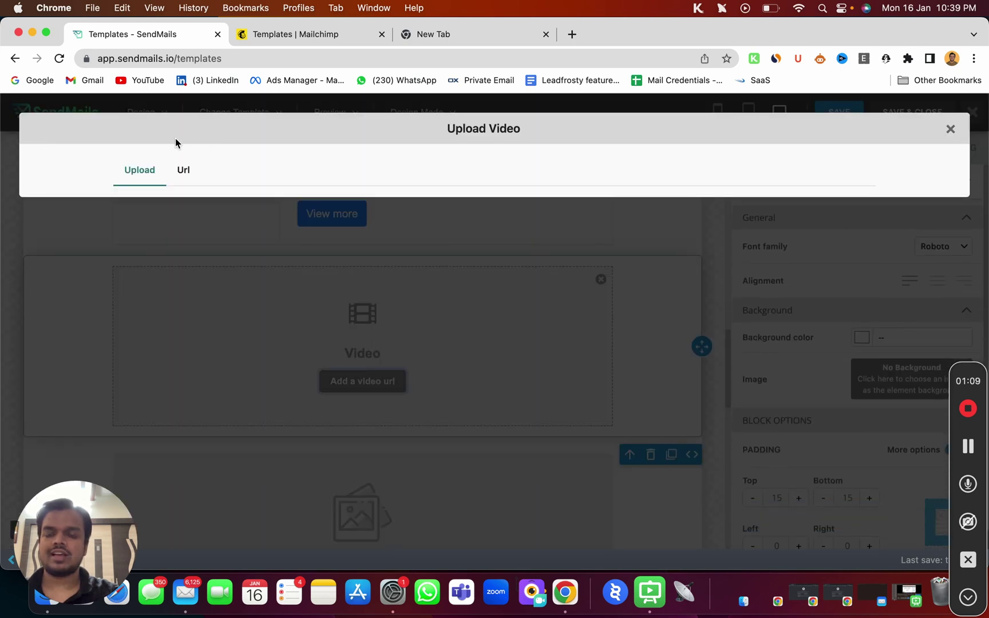
click(184, 172)
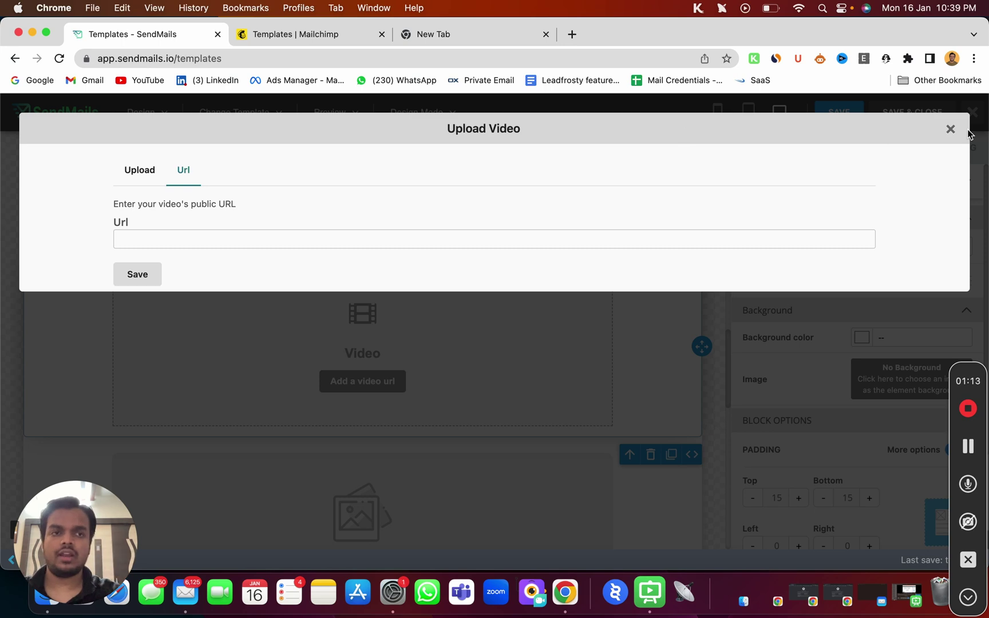
click(950, 130)
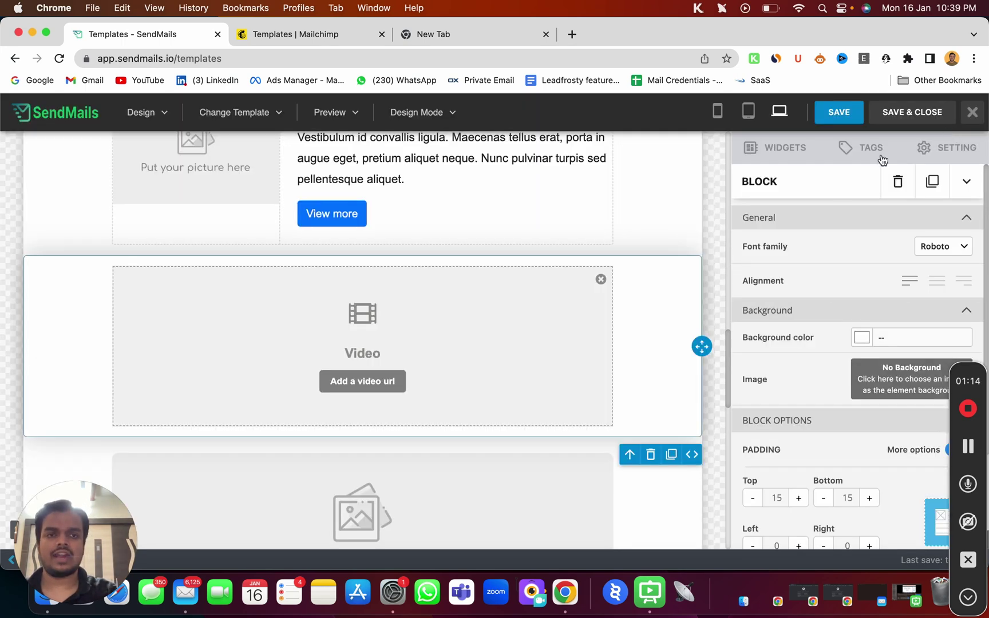
click(778, 148)
Step: Drop an RSS Feeds block below the Video block and focus its feed URL field
scroll(790, 277, up, 2)
scroll(790, 277, up, 6)
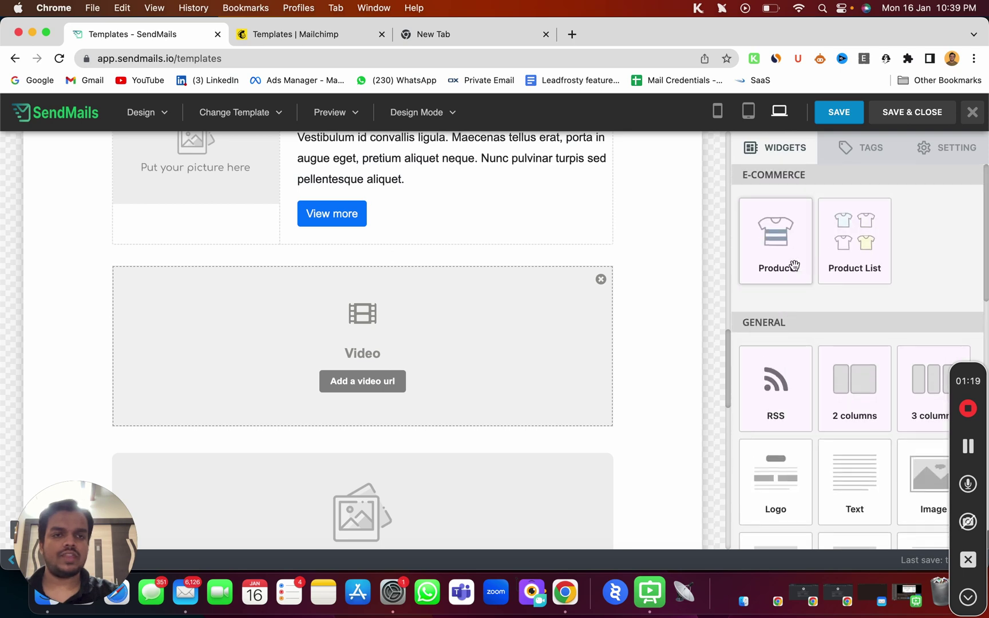
scroll(764, 429, down, 3)
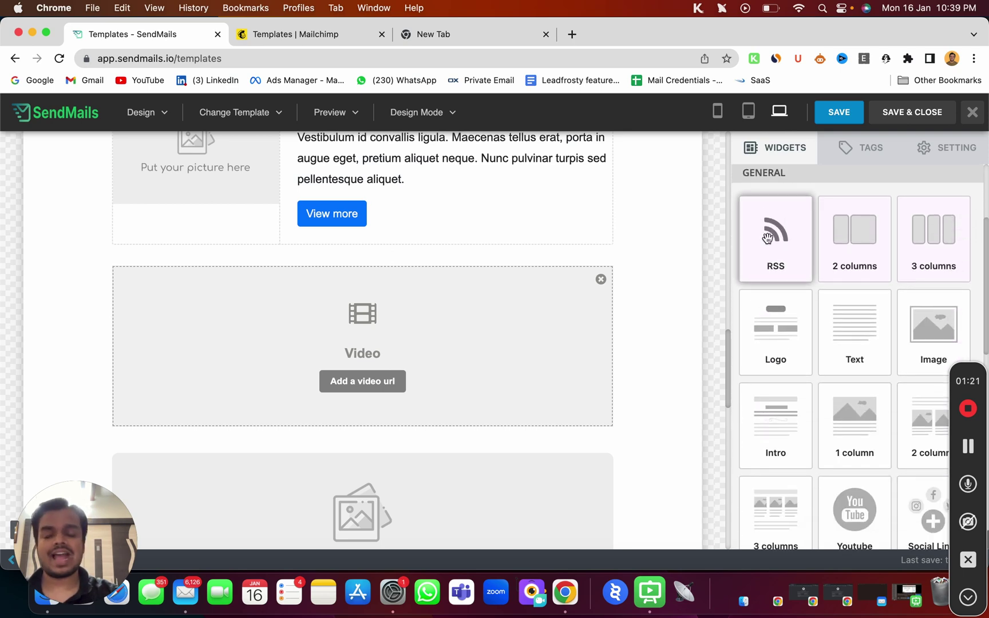
drag(767, 238, 428, 391)
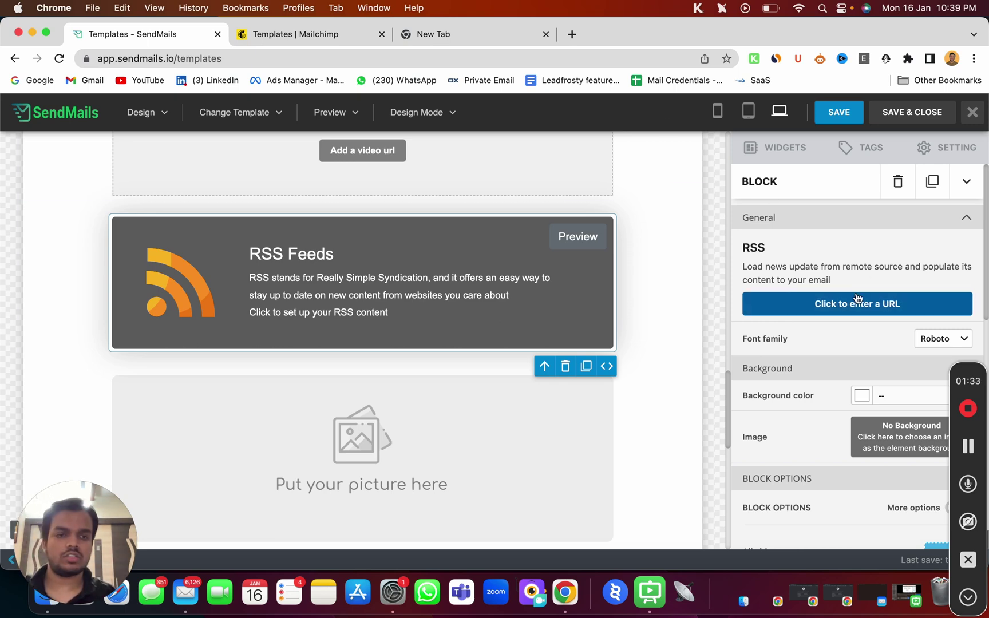
click(848, 302)
click(769, 304)
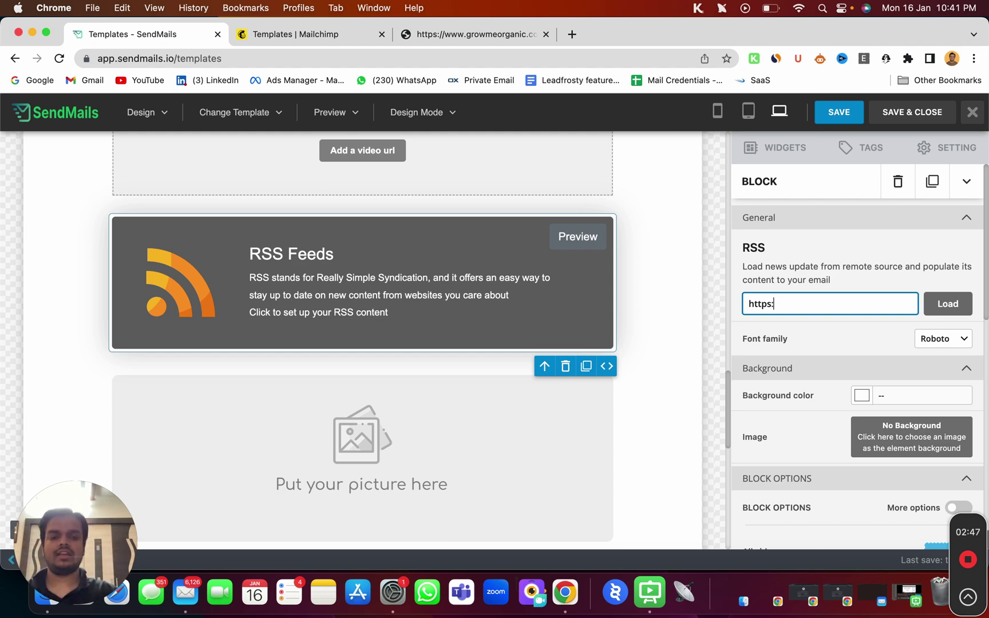
Step: Load the growmeorganic.com/feed RSS feed into the RSS block
text(growmeorganic.com/feed)
click(933, 301)
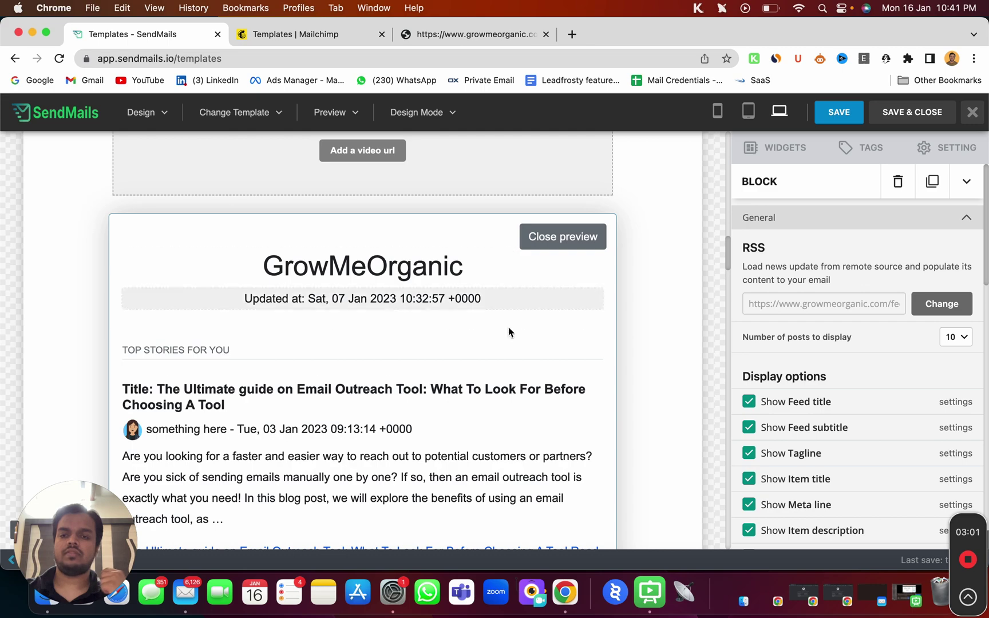
Step: Scroll the settings panel back up to the RSS display checkboxes and Meta line editor
scroll(514, 375, down, 5)
scroll(513, 373, down, 3)
scroll(513, 372, up, 5)
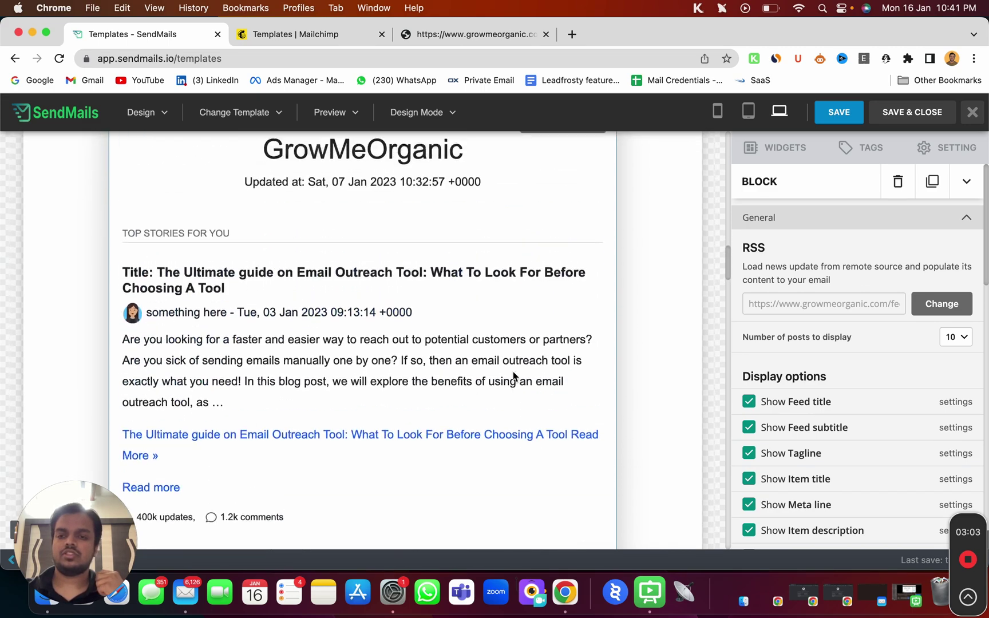
scroll(425, 200, up, 2)
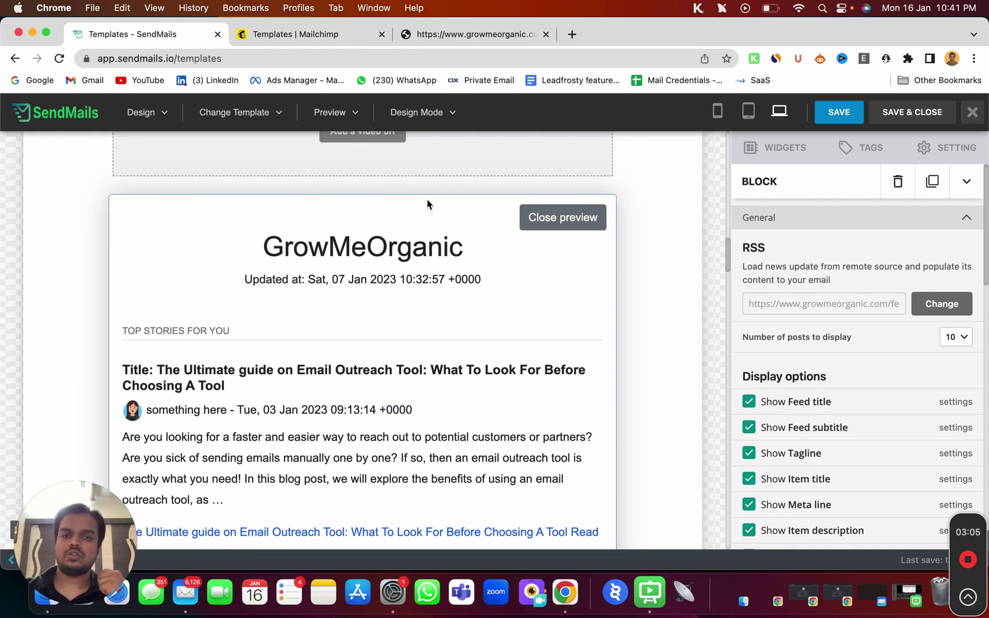
scroll(408, 351, down, 4)
scroll(407, 354, down, 1)
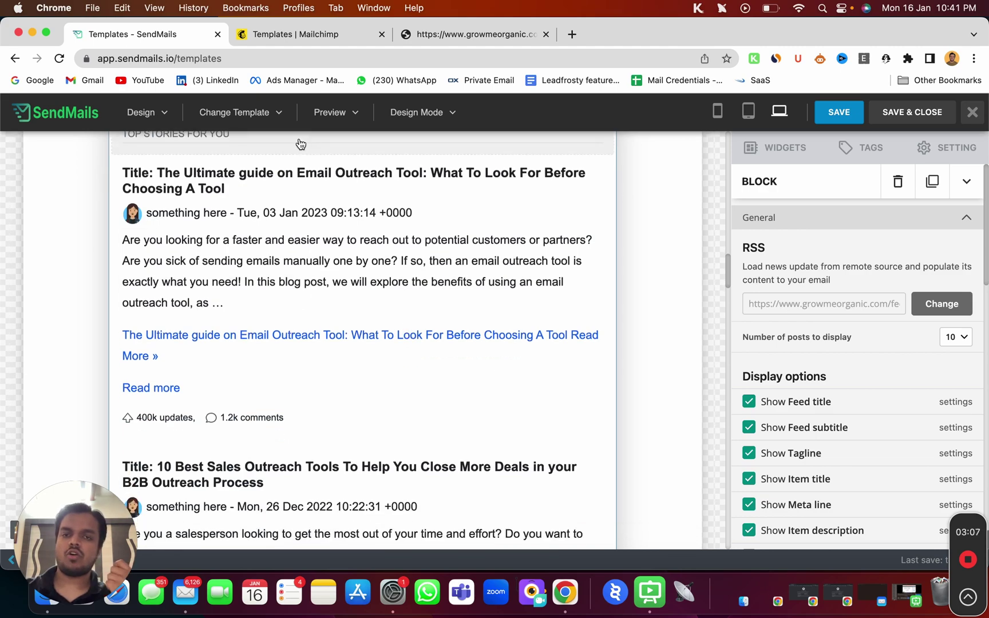
scroll(311, 280, down, 10)
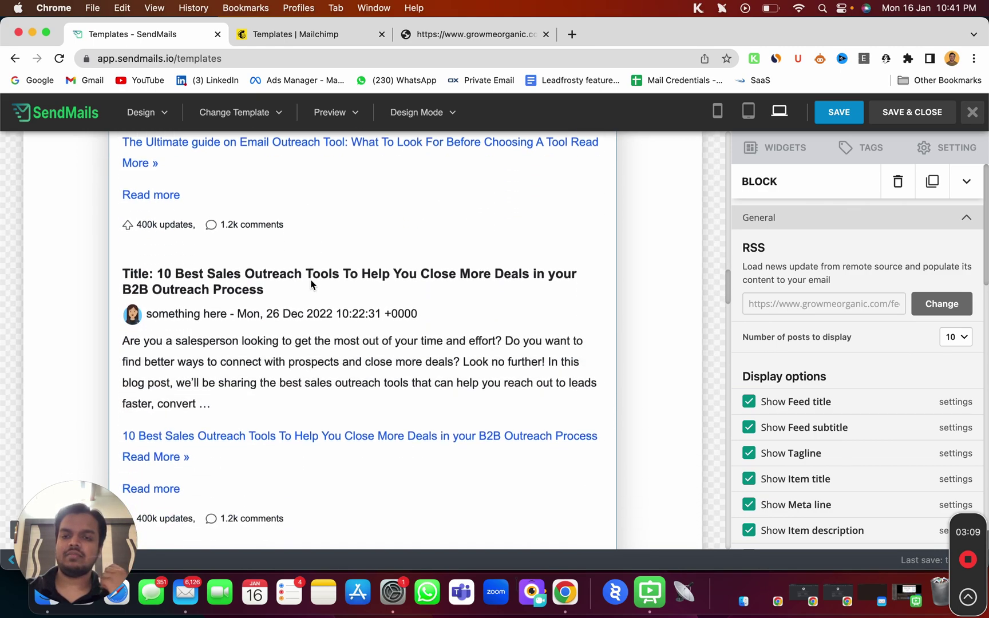
scroll(311, 284, down, 10)
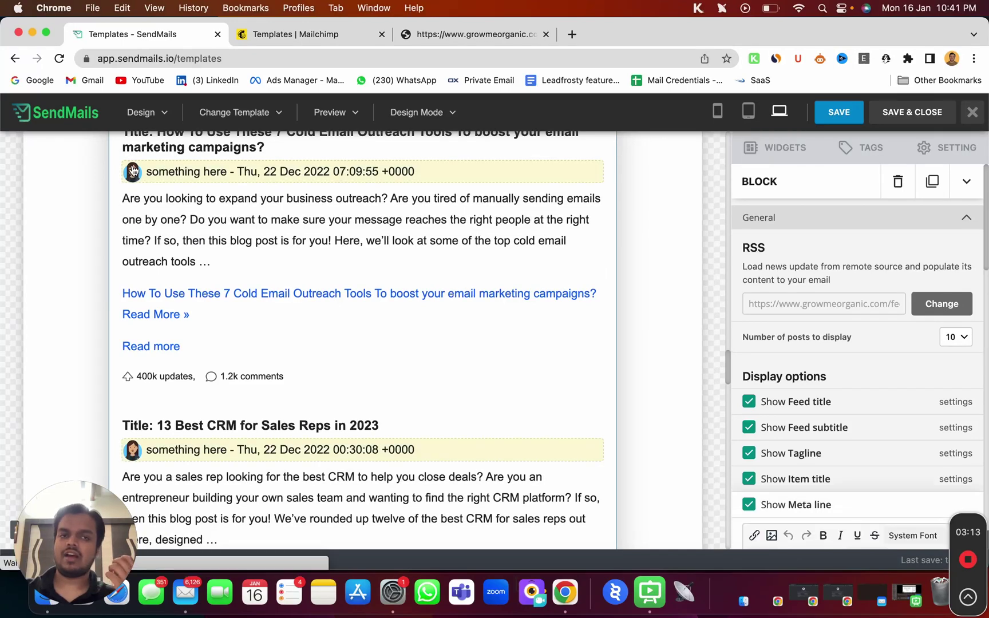
scroll(312, 395, down, 2)
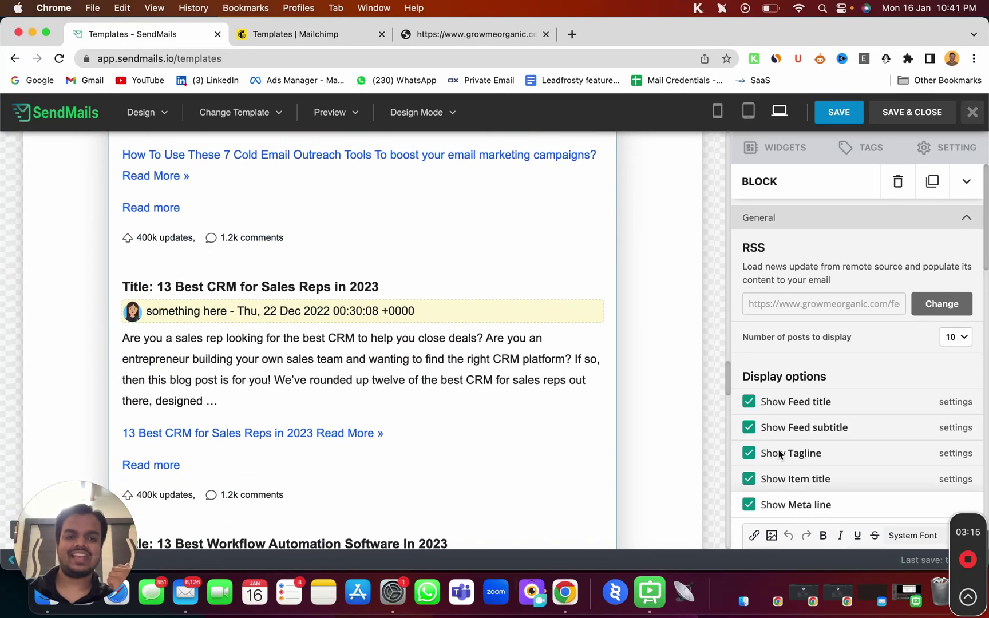
scroll(778, 454, down, 10)
scroll(778, 455, down, 8)
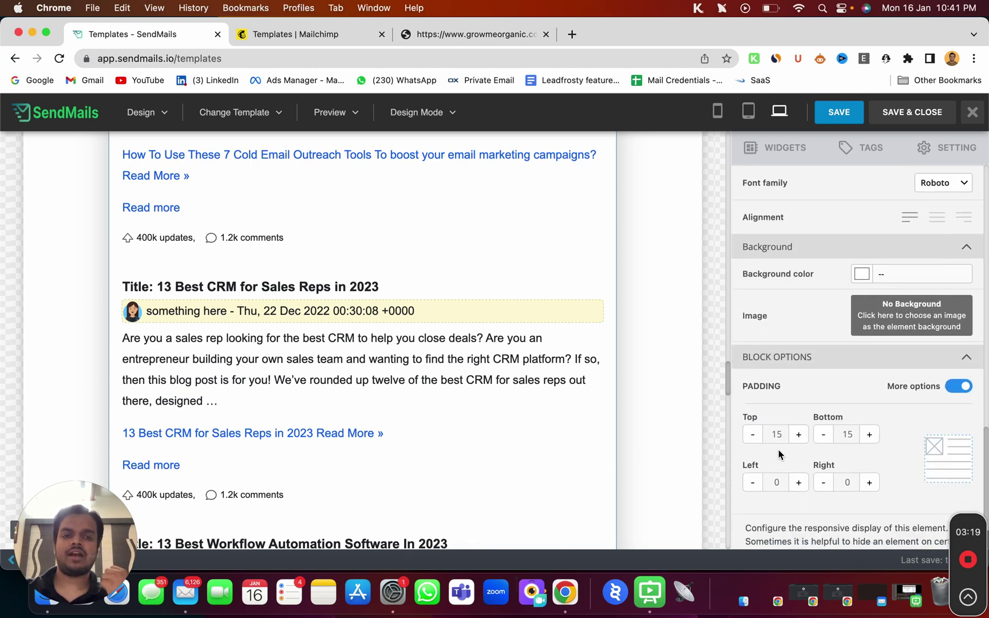
scroll(804, 304, up, 8)
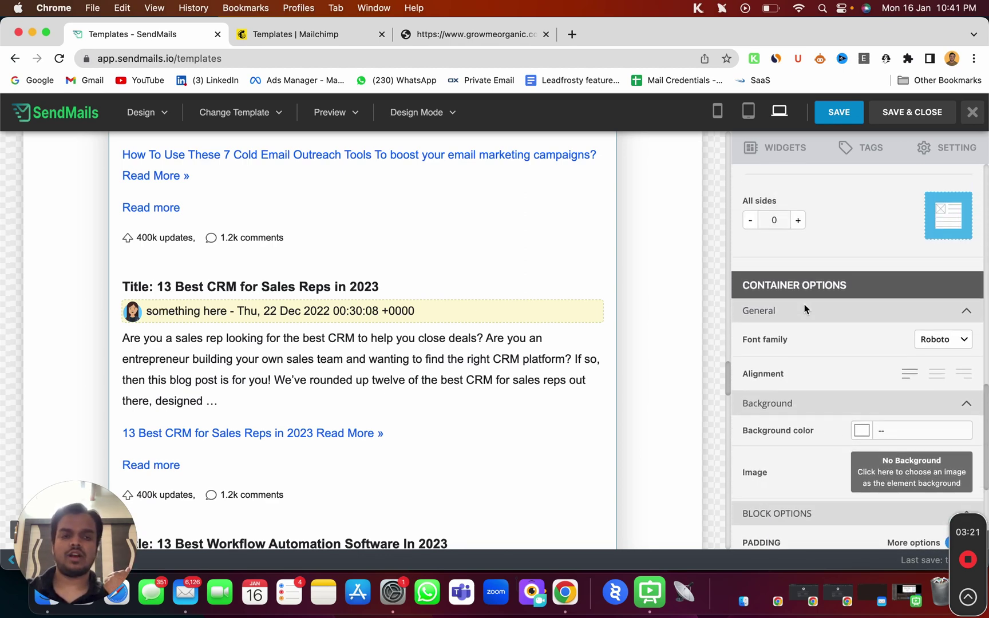
scroll(804, 304, down, 4)
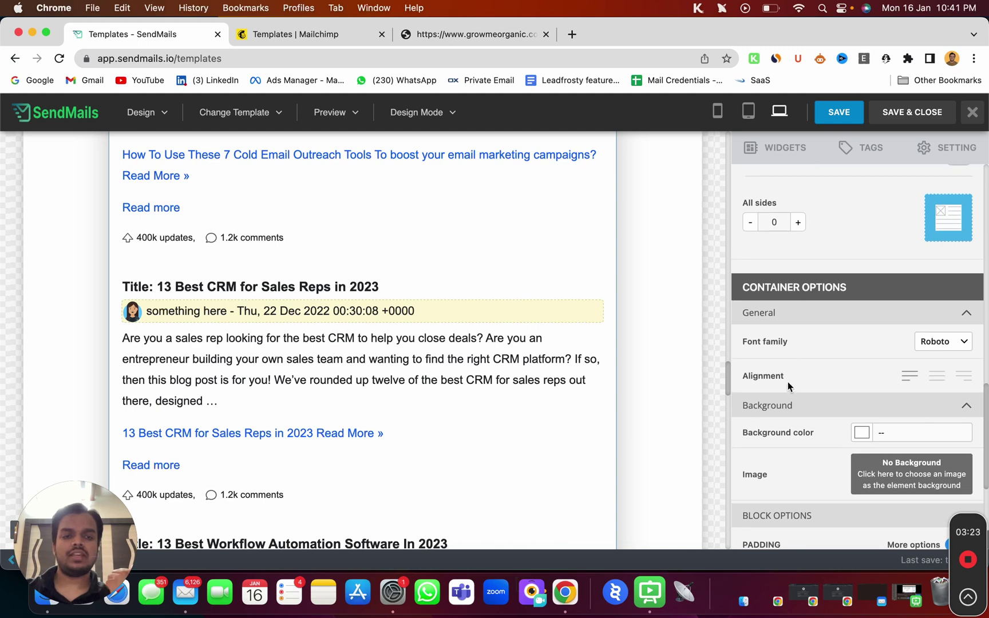
scroll(817, 206, up, 5)
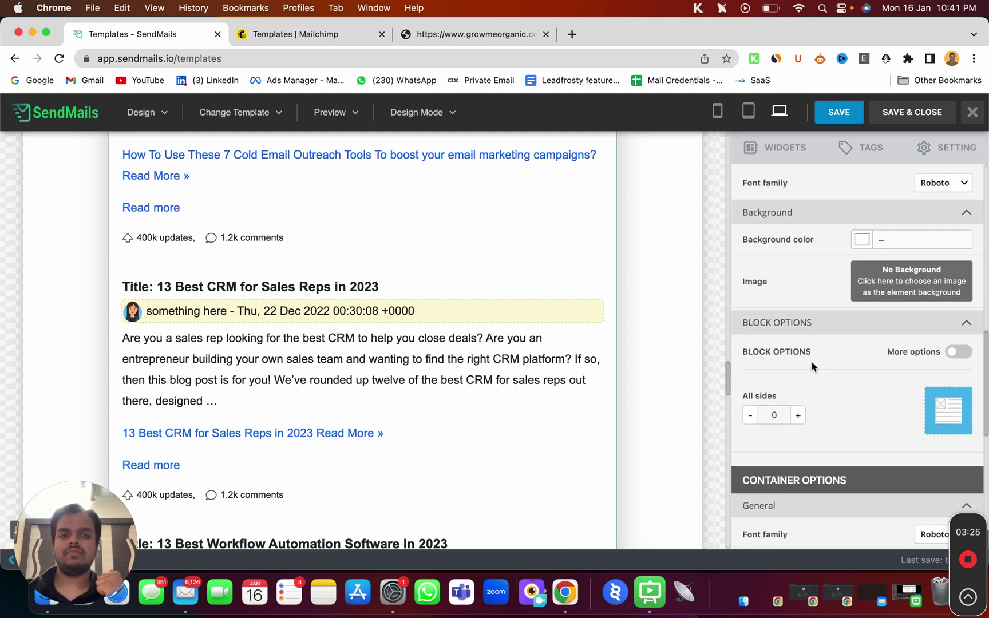
scroll(812, 362, up, 6)
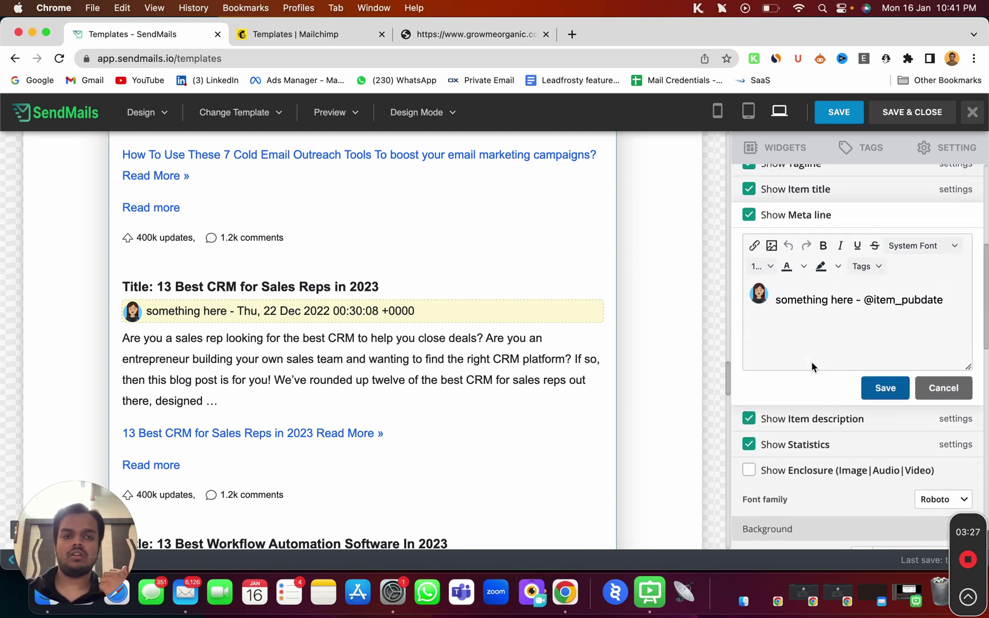
Step: Uncheck Show Tagline, Show Feed subtitle and Show Feed title for the RSS block
scroll(811, 366, up, 1)
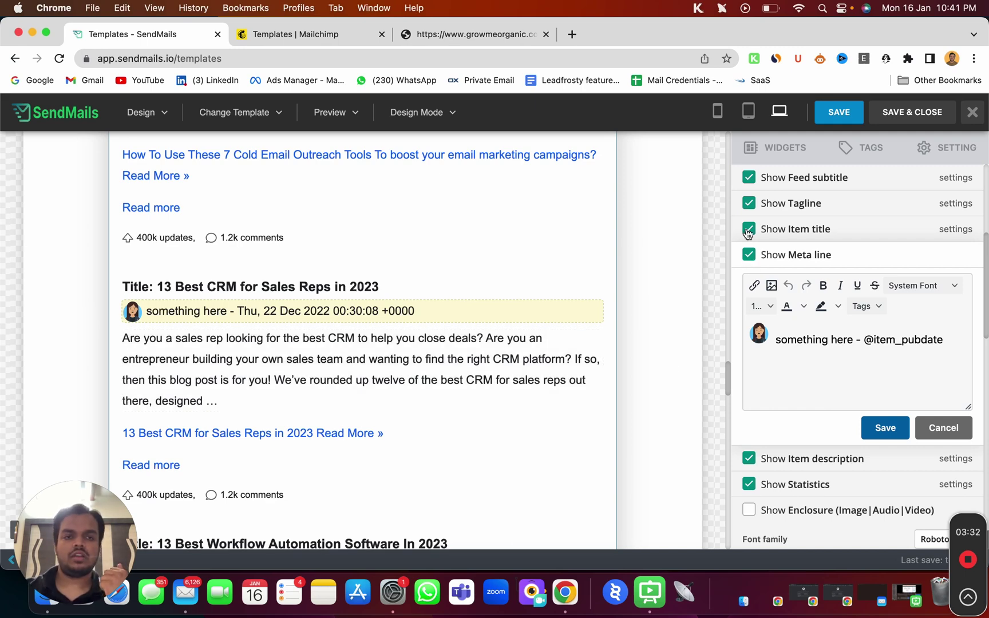
click(749, 204)
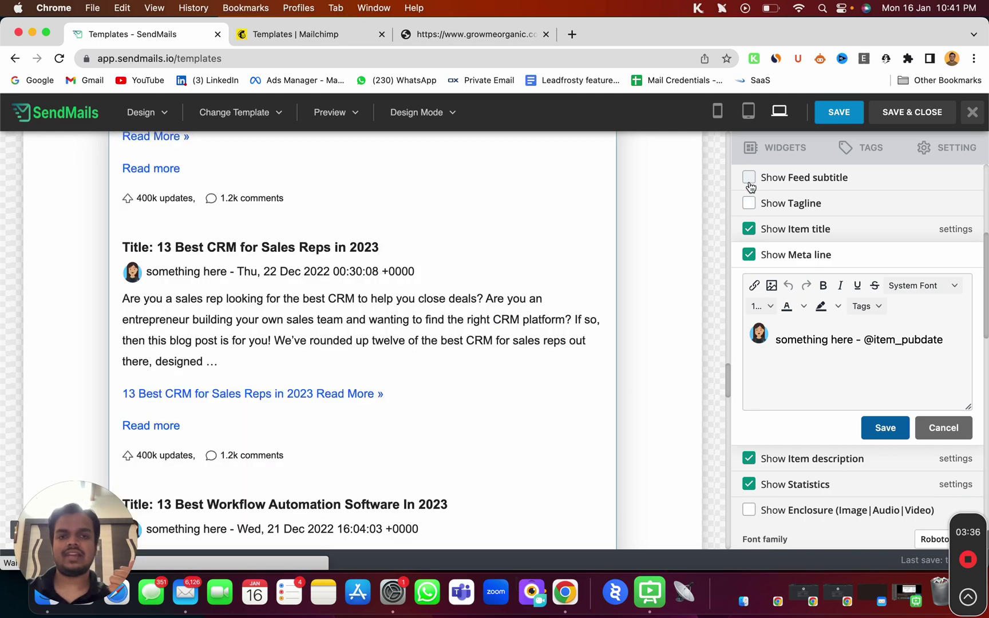
click(749, 178)
scroll(746, 197, up, 5)
scroll(747, 201, down, 5)
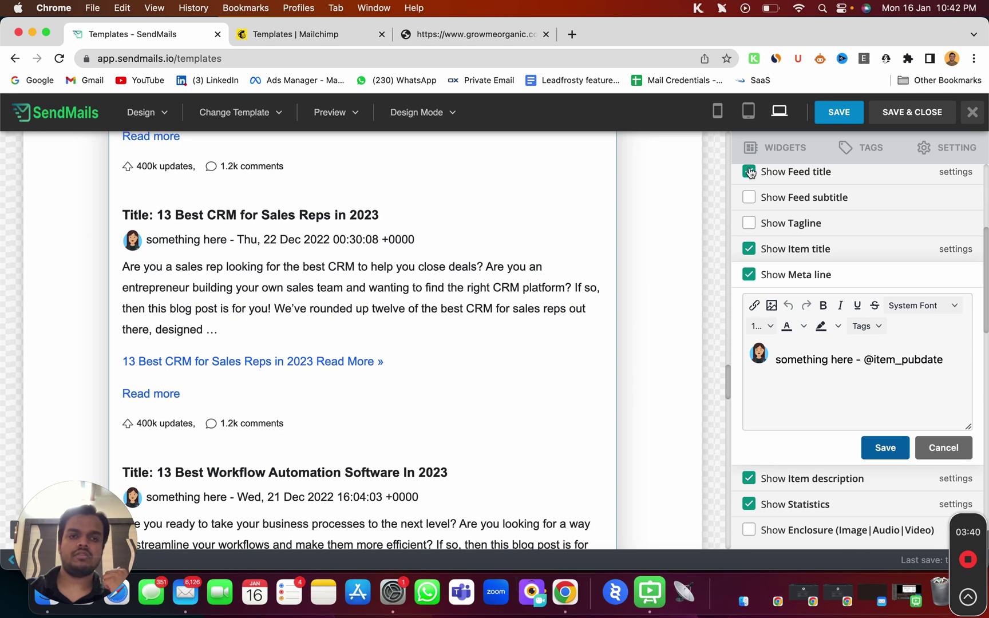
click(749, 171)
Step: Replace the meta line's 'something here' placeholder with 'Author'
scroll(778, 351, down, 3)
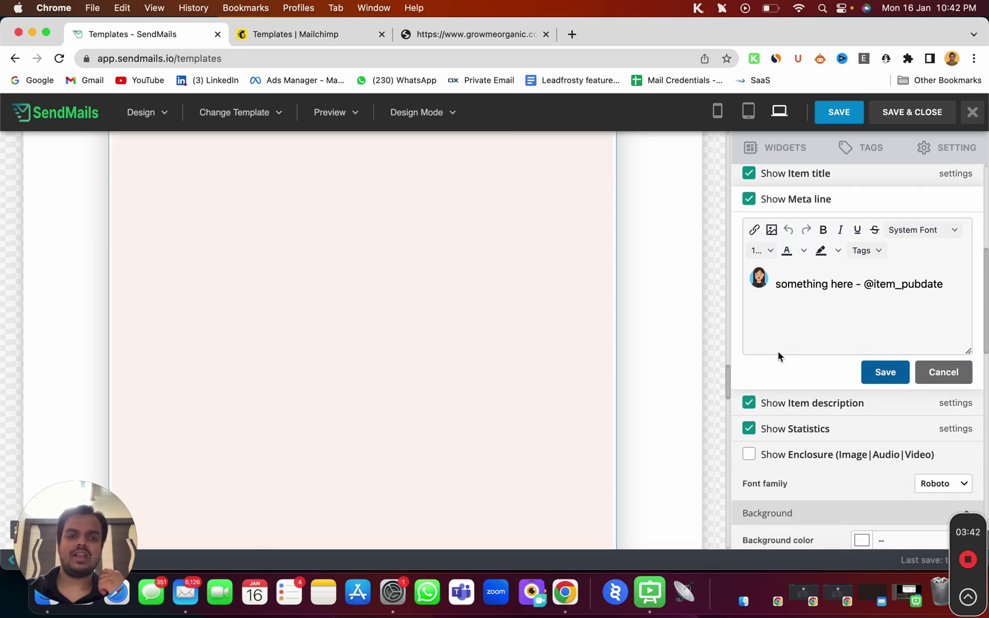
scroll(777, 351, up, 1)
drag(777, 284, 843, 294)
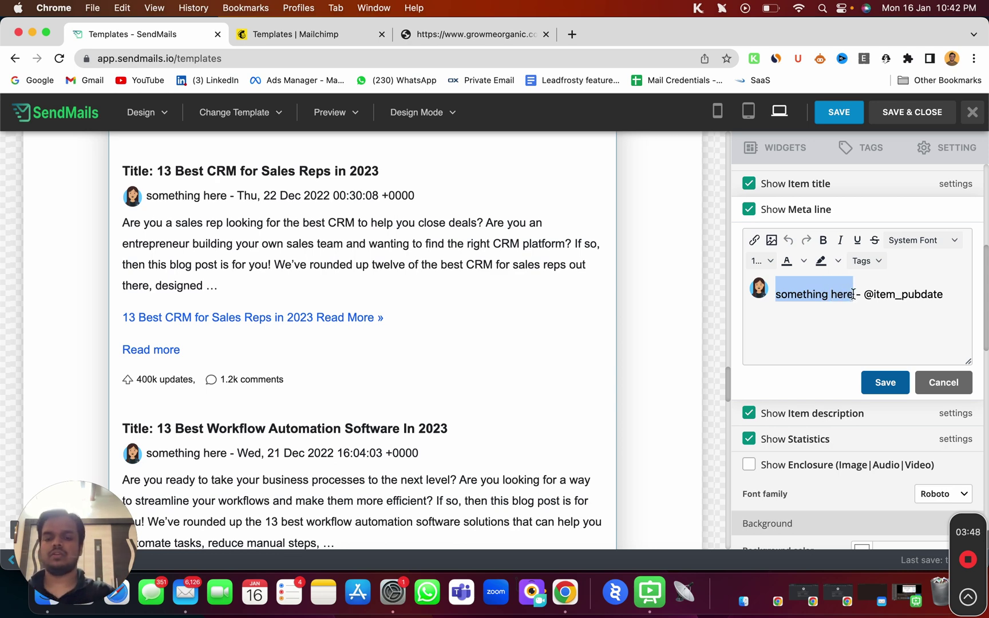
text(Author)
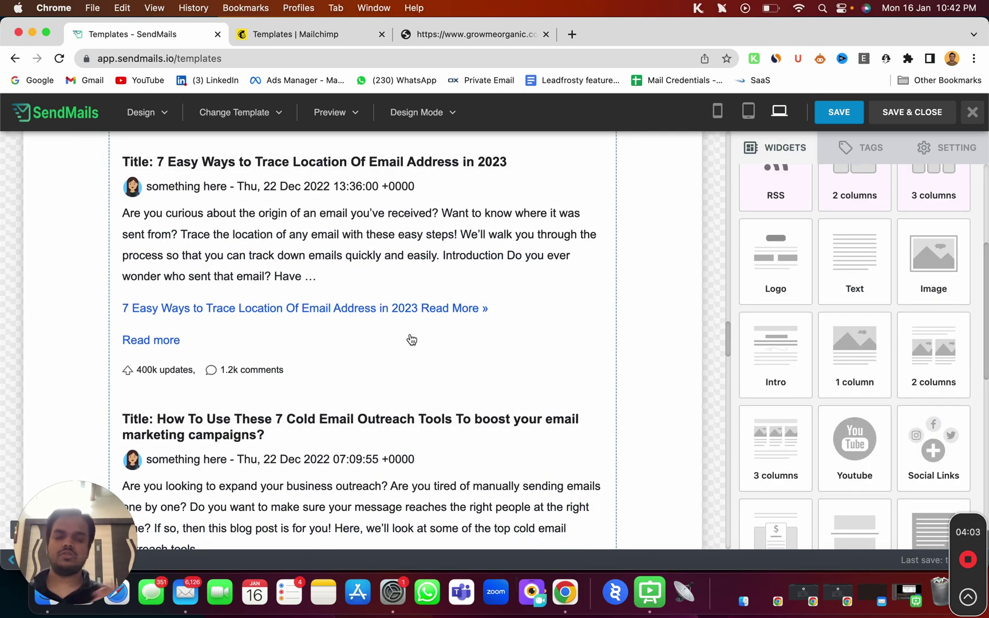
Step: Add a YouTube block just above the social icons
scroll(411, 339, down, 20)
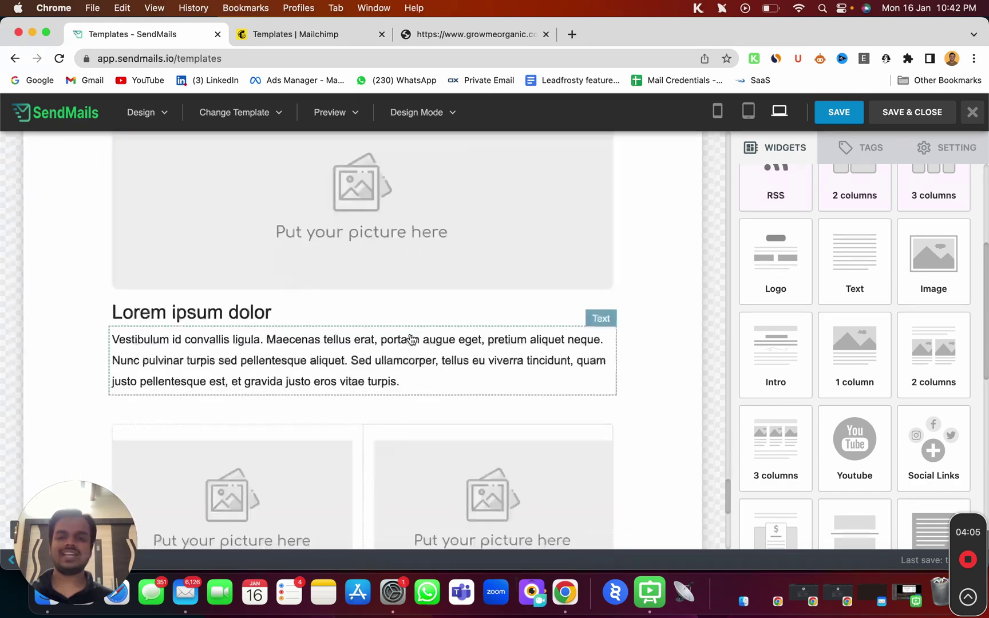
scroll(411, 340, up, 1)
drag(854, 444, 344, 474)
scroll(344, 474, down, 5)
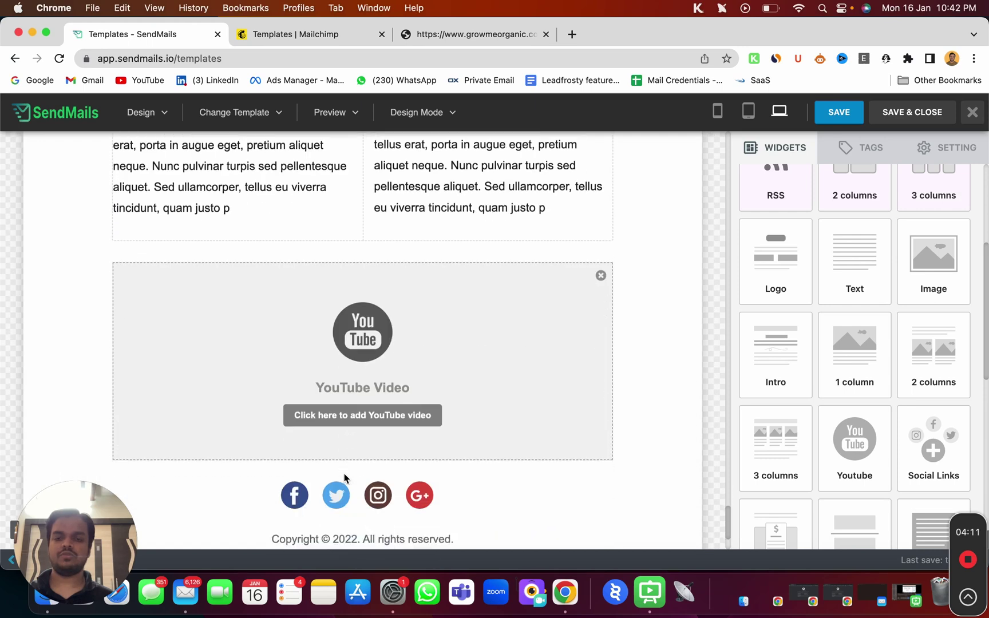
Step: Embed the '10,000 Hours Rule?' video in the YouTube block using the suggested link
click(345, 356)
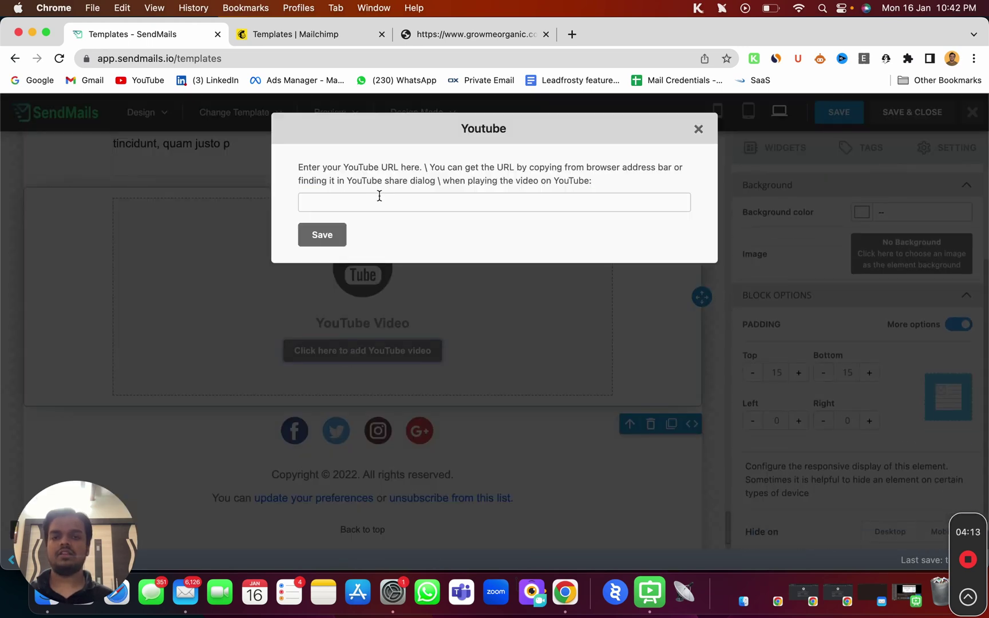
click(380, 197)
click(436, 235)
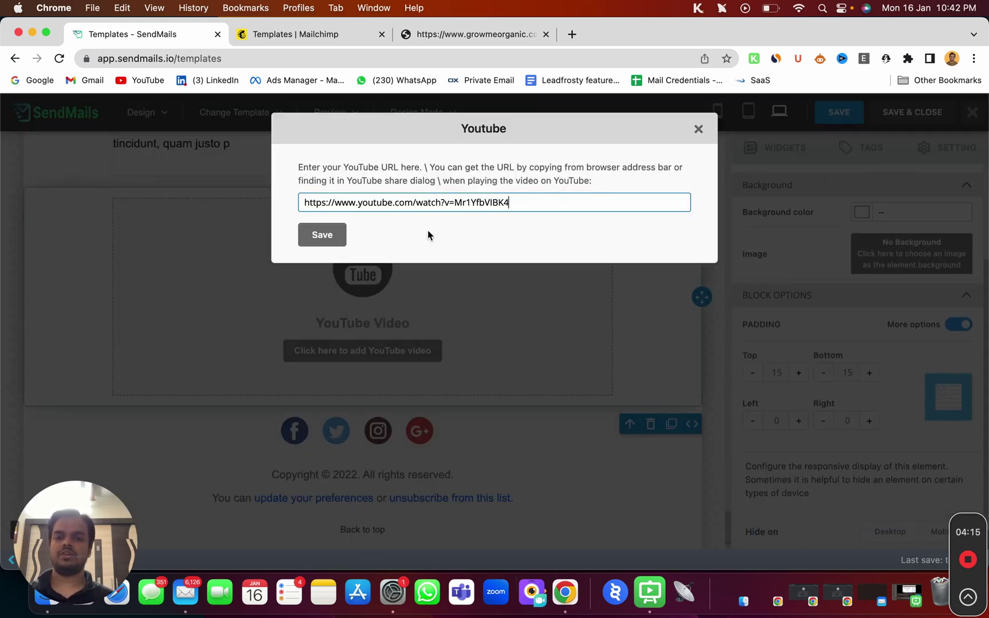
click(318, 245)
scroll(446, 414, down, 2)
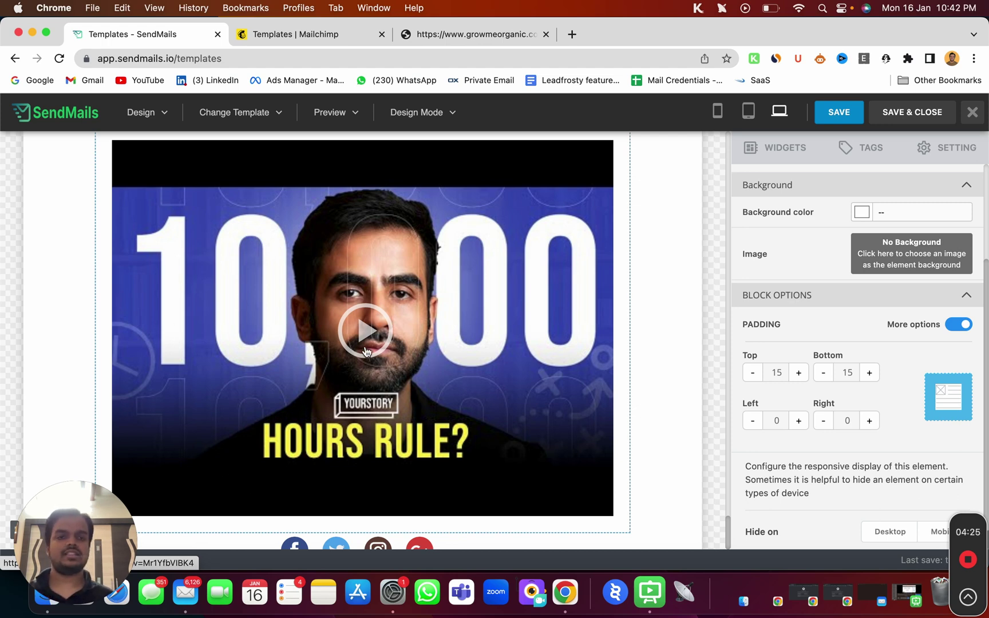
click(759, 158)
scroll(843, 442, down, 3)
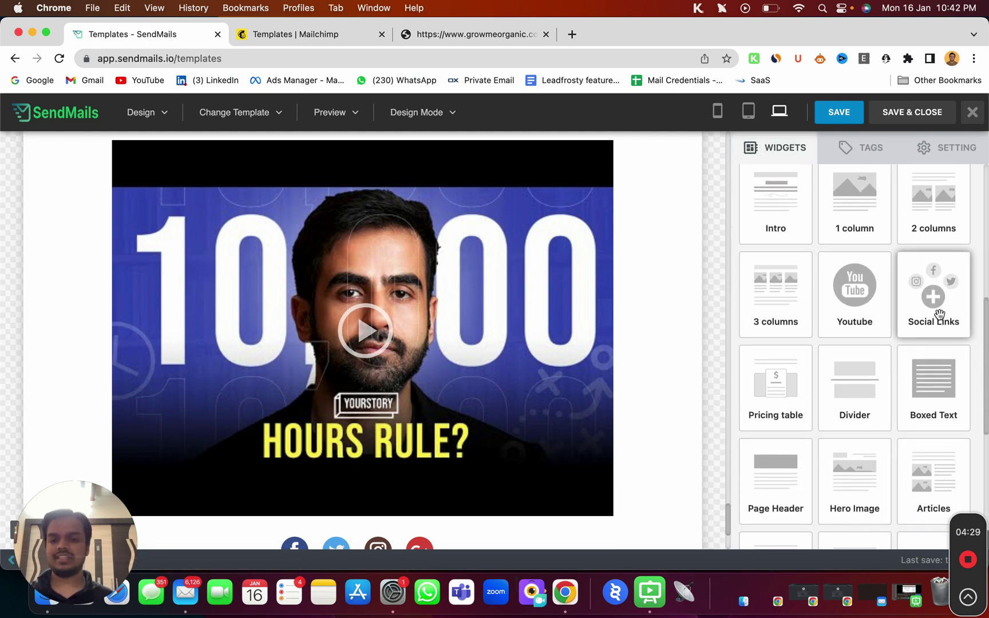
scroll(217, 377, down, 3)
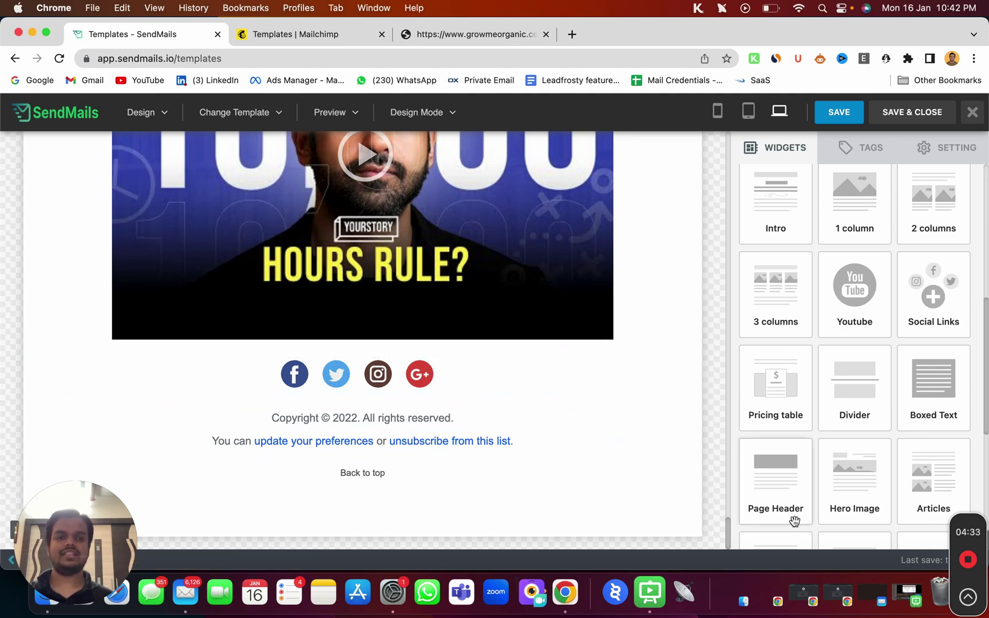
scroll(796, 518, down, 4)
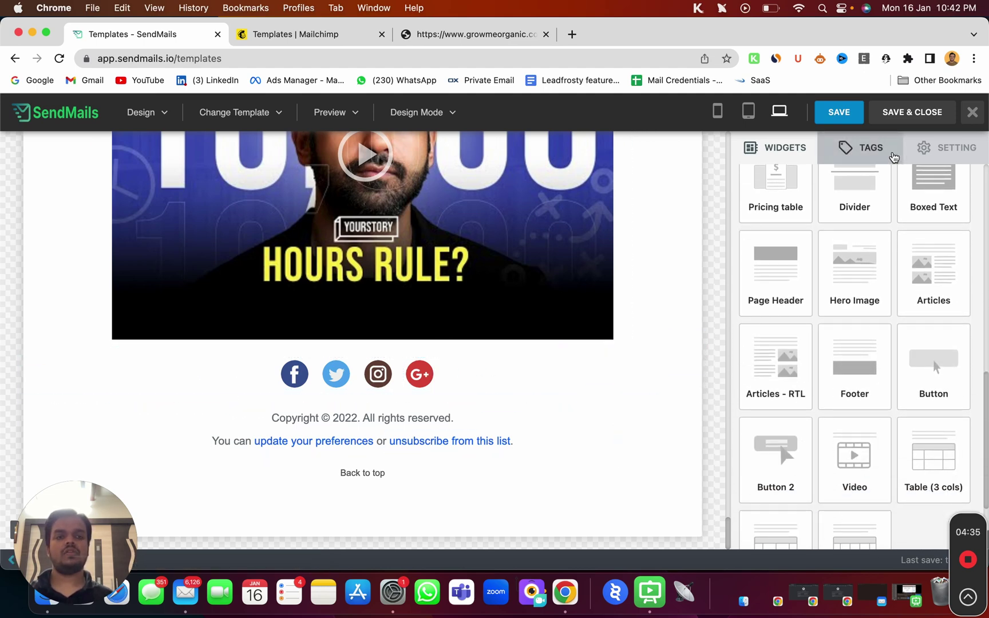
click(923, 147)
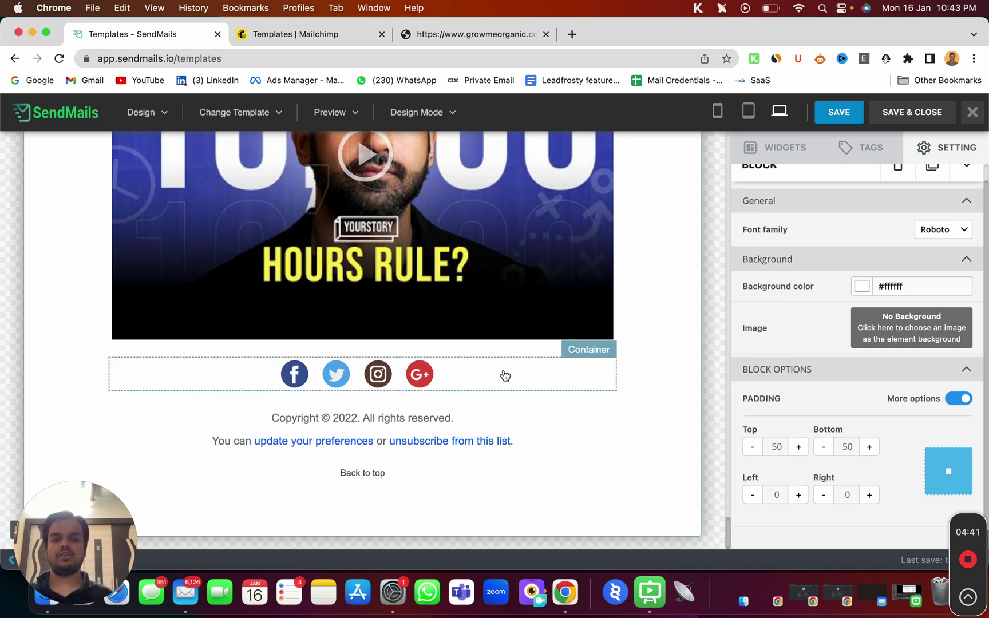
click(507, 374)
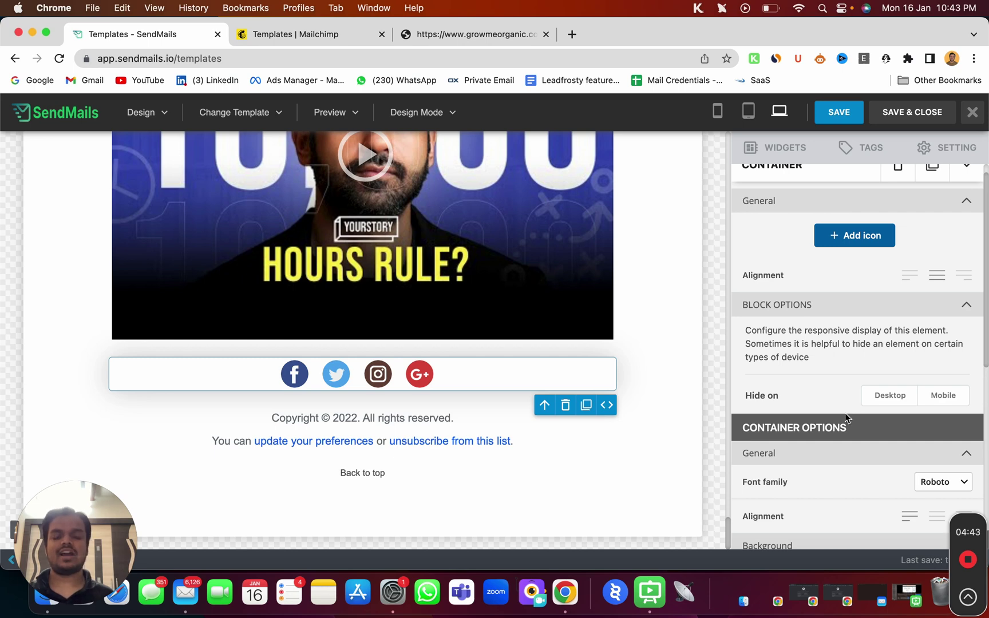
scroll(845, 413, down, 3)
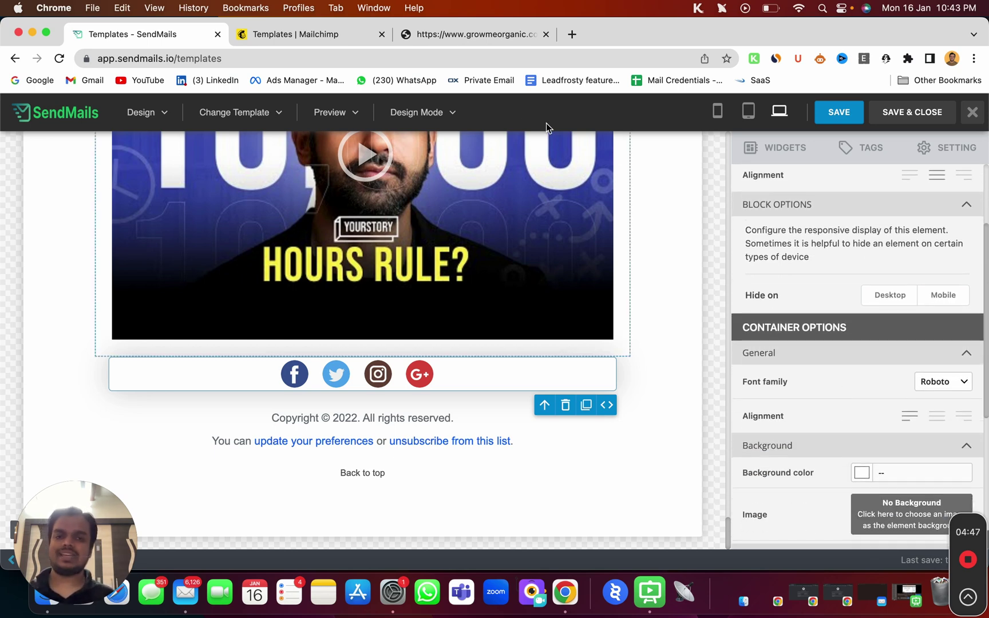
scroll(534, 271, up, 5)
scroll(535, 274, up, 10)
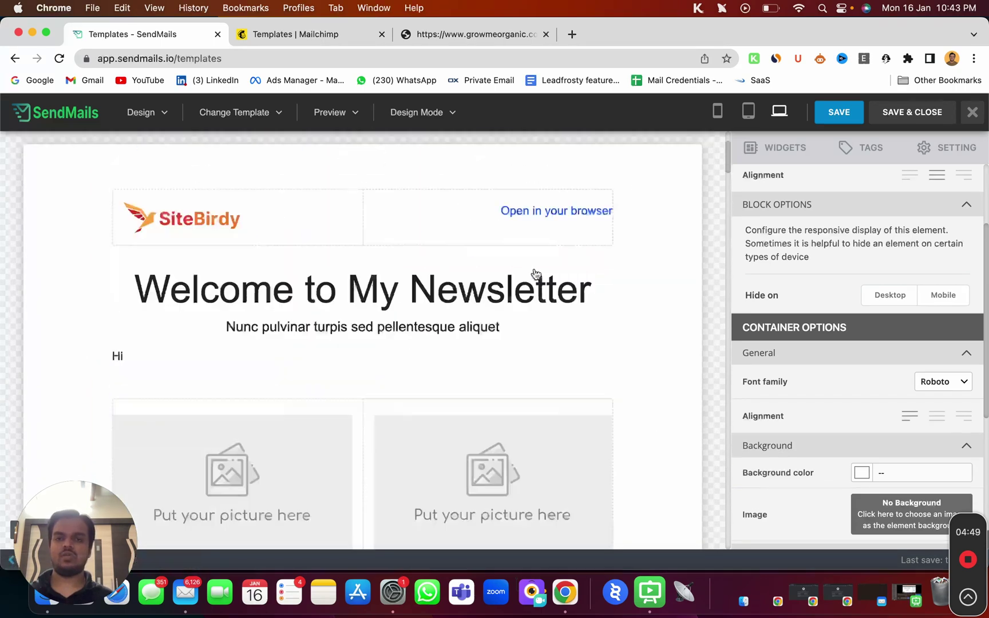
Step: Preview the newsletter at tablet and phone widths, then Save & Close the template
click(753, 115)
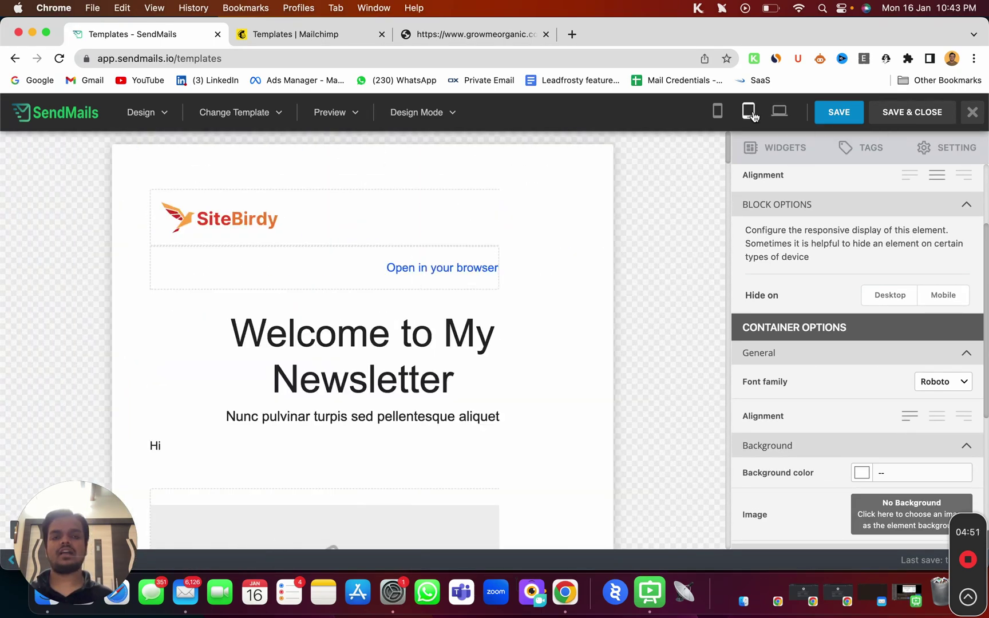
click(718, 114)
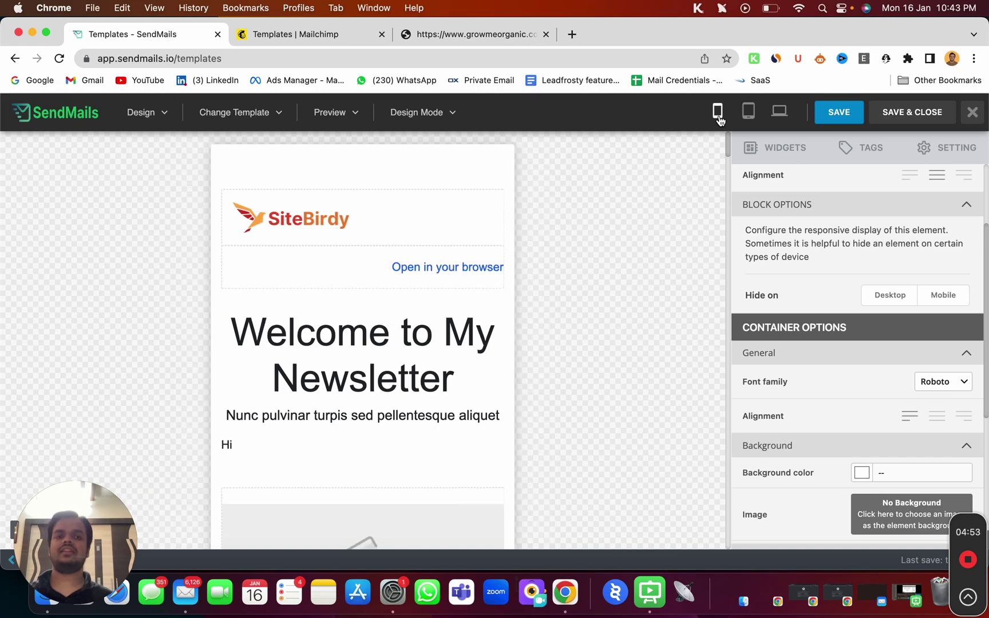
scroll(405, 386, down, 20)
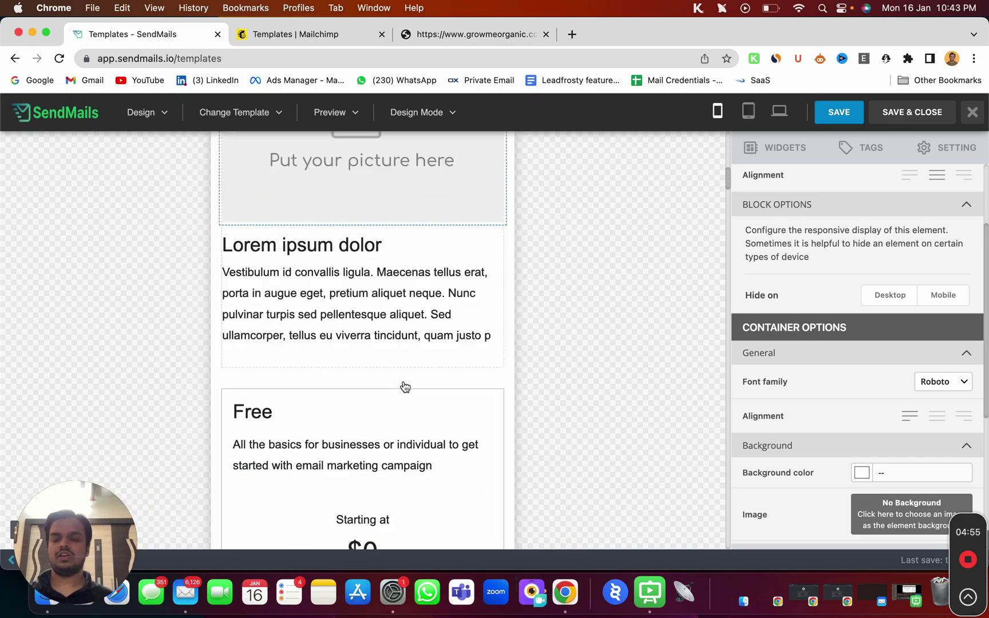
scroll(404, 386, down, 20)
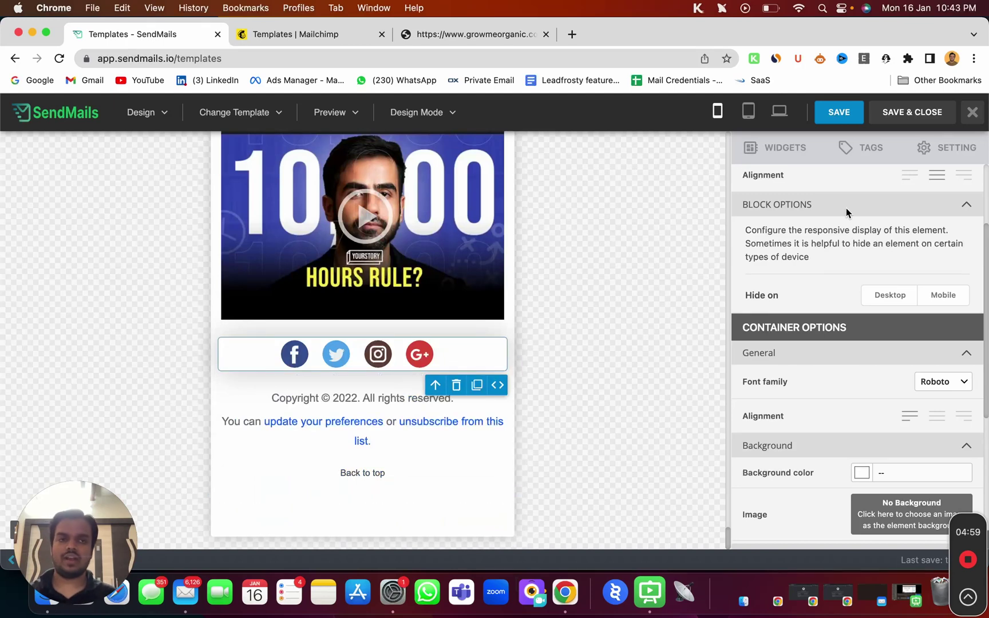
click(909, 115)
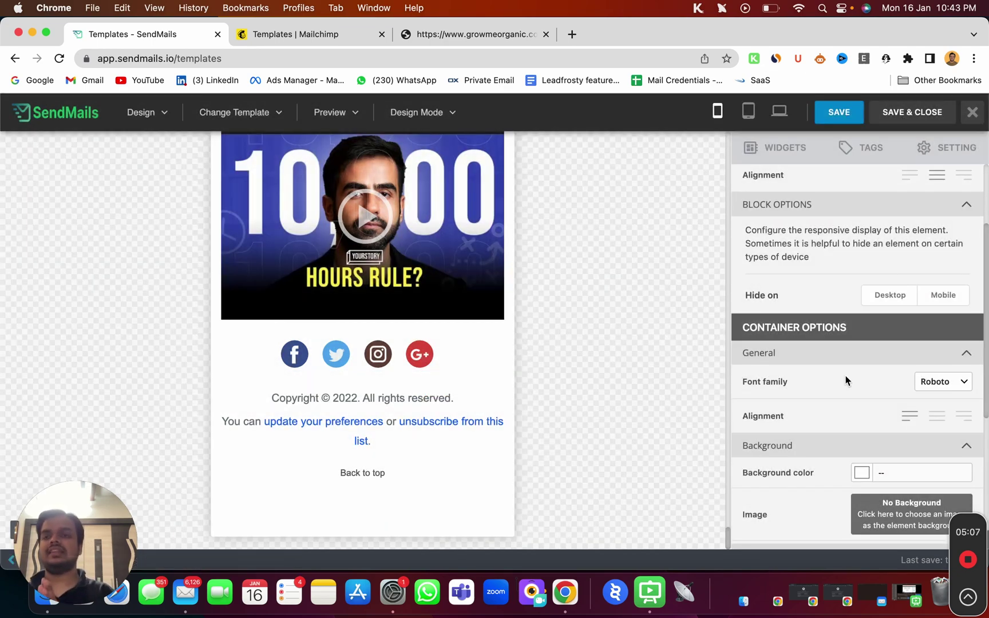